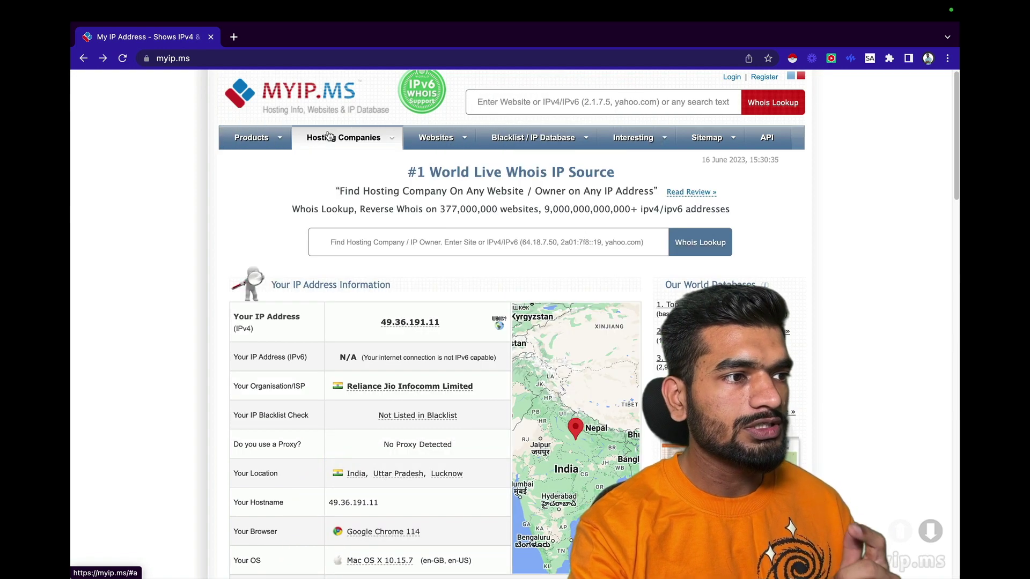
Open the ranking of the most popular hosting companies in the USA and continue to its full list.
{"action": "mouse_move", "coordinate": [343, 138]}
{"action": "left_click", "coordinate": [278, 259]}
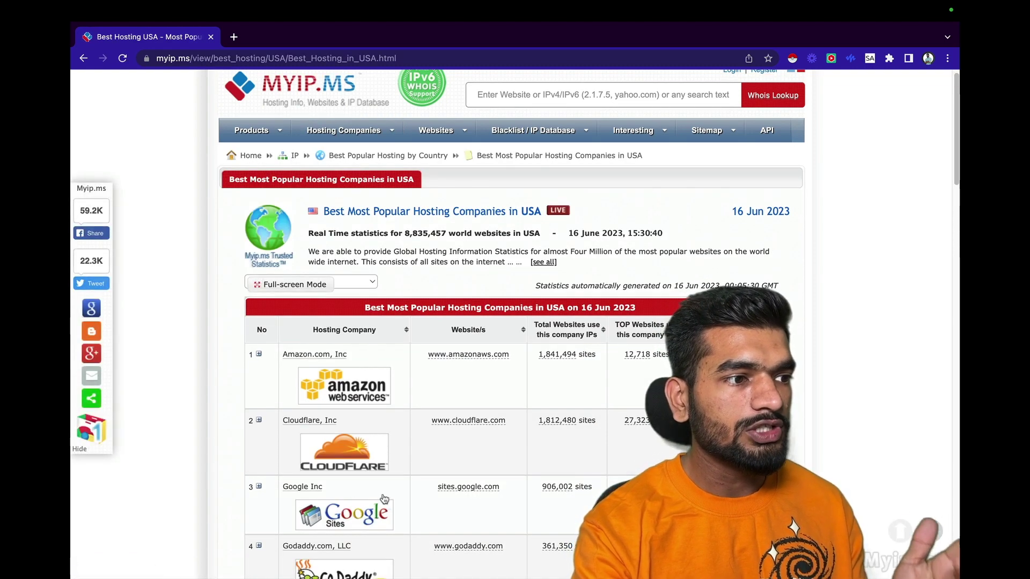
{"action": "scroll", "coordinate": [384, 499], "scroll_direction": "down", "scroll_amount": 9}
{"action": "scroll", "coordinate": [387, 496], "scroll_direction": "down", "scroll_amount": 1}
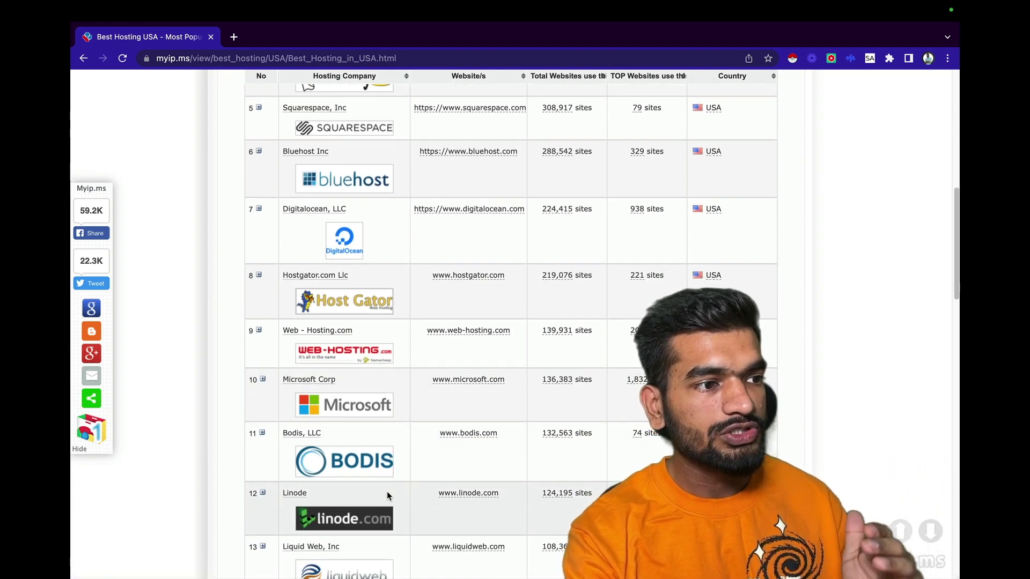
{"action": "scroll", "coordinate": [387, 491], "scroll_direction": "down", "scroll_amount": 1}
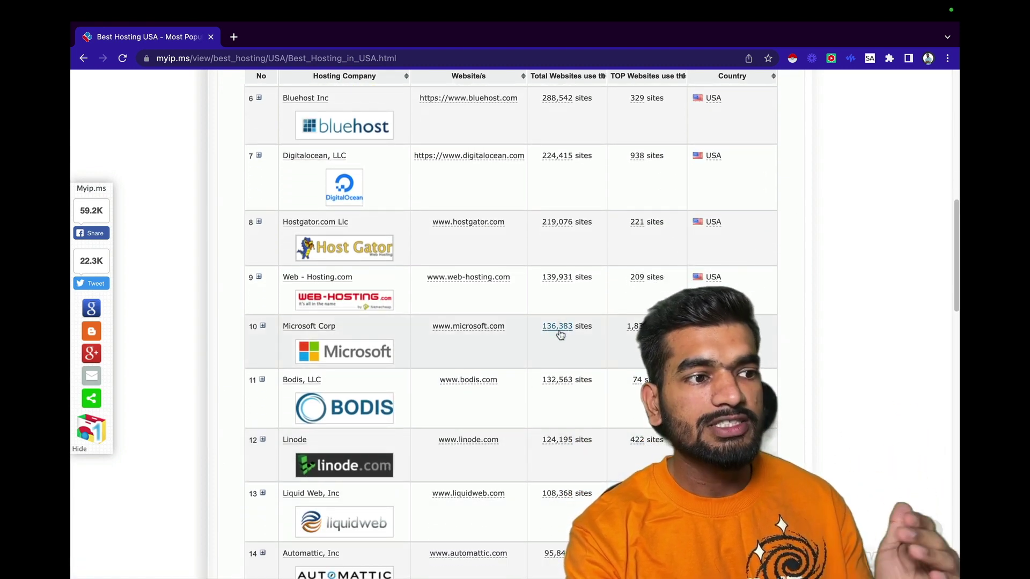
{"action": "scroll", "coordinate": [444, 334], "scroll_direction": "down", "scroll_amount": 1}
{"action": "scroll", "coordinate": [460, 339], "scroll_direction": "down", "scroll_amount": 1}
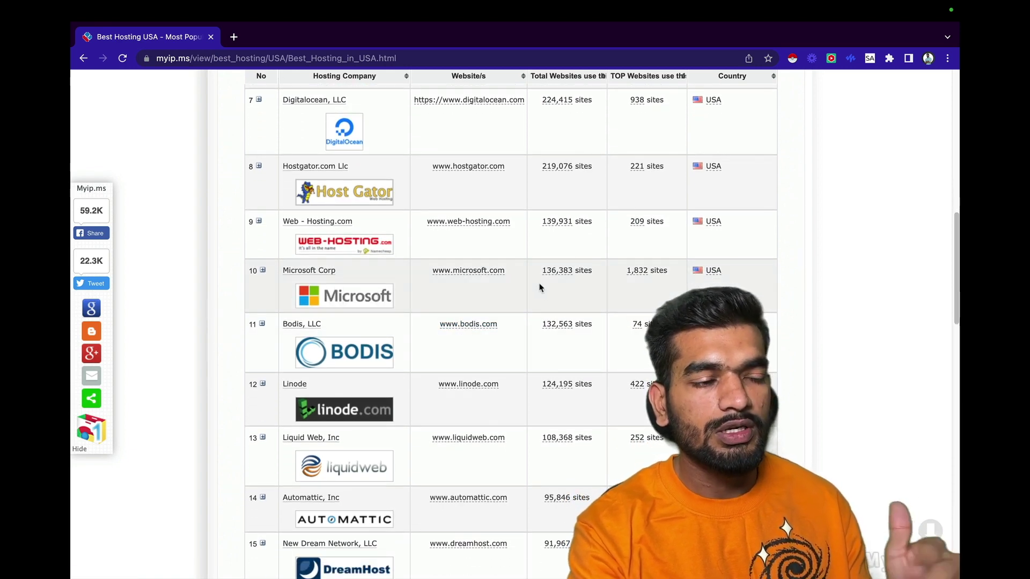
{"action": "scroll", "coordinate": [540, 288], "scroll_direction": "down", "scroll_amount": 5}
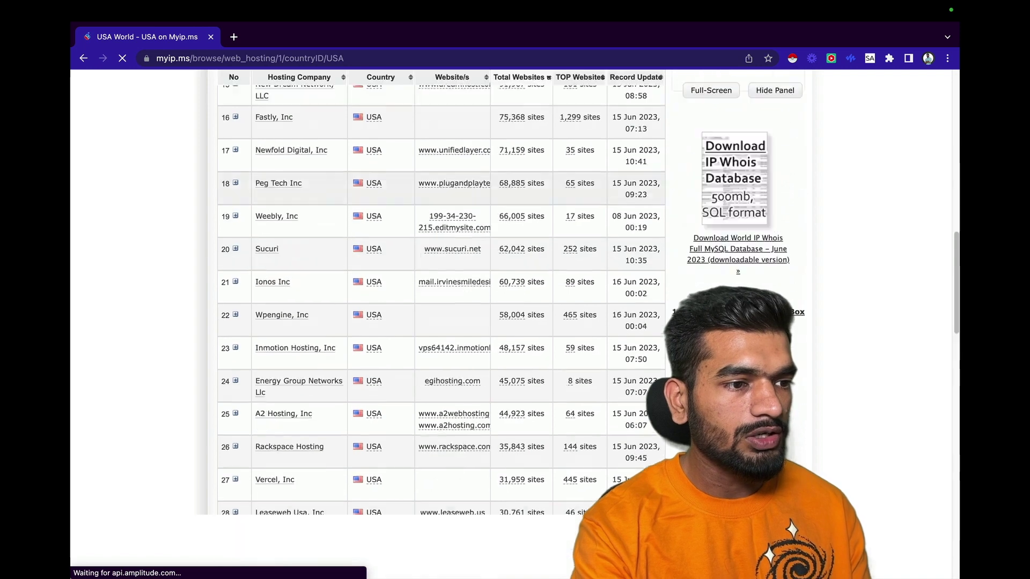
Open the list of websites hosted by Bigcommerce Inc and look through the first page of sites.
{"action": "scroll", "coordinate": [228, 355], "scroll_direction": "down", "scroll_amount": 10}
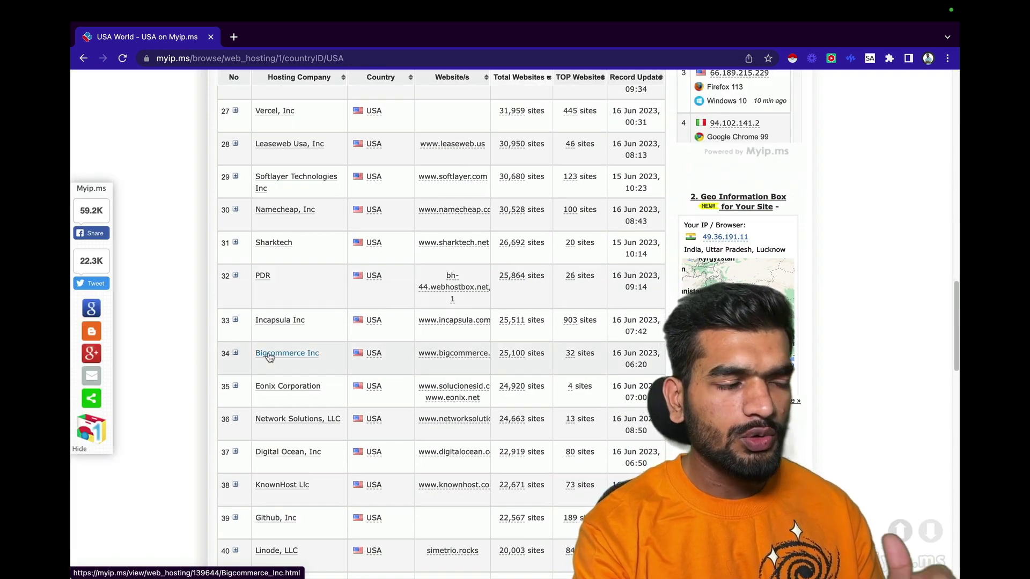
{"action": "left_click", "coordinate": [518, 357]}
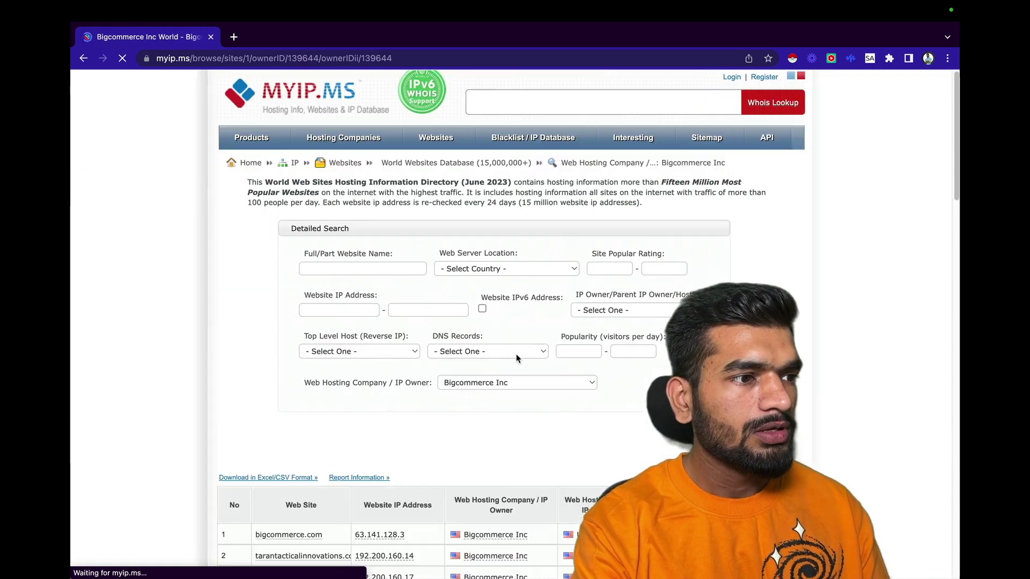
{"action": "scroll", "coordinate": [293, 347], "scroll_direction": "down", "scroll_amount": 6}
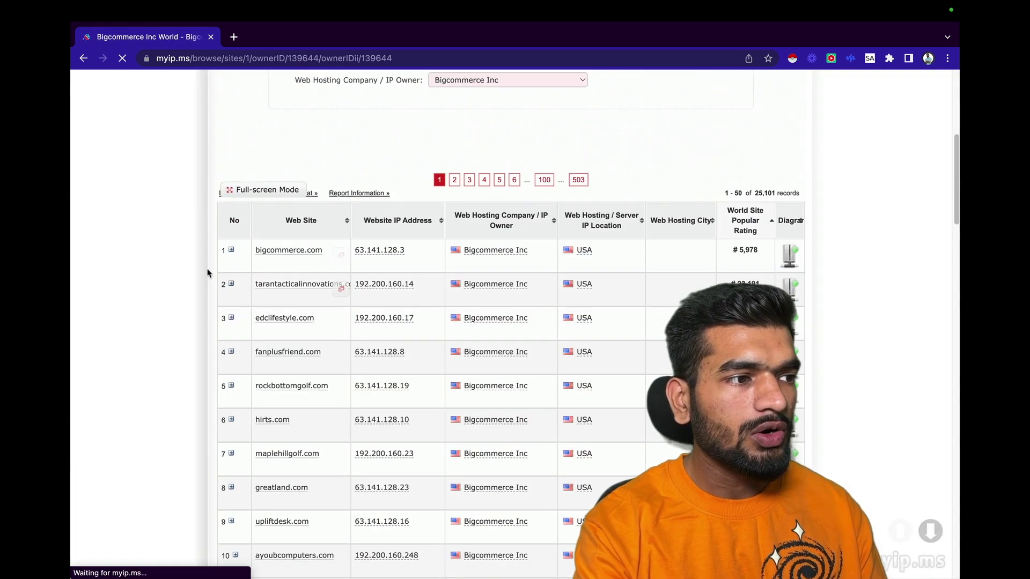
{"action": "scroll", "coordinate": [261, 351], "scroll_direction": "up", "scroll_amount": 6}
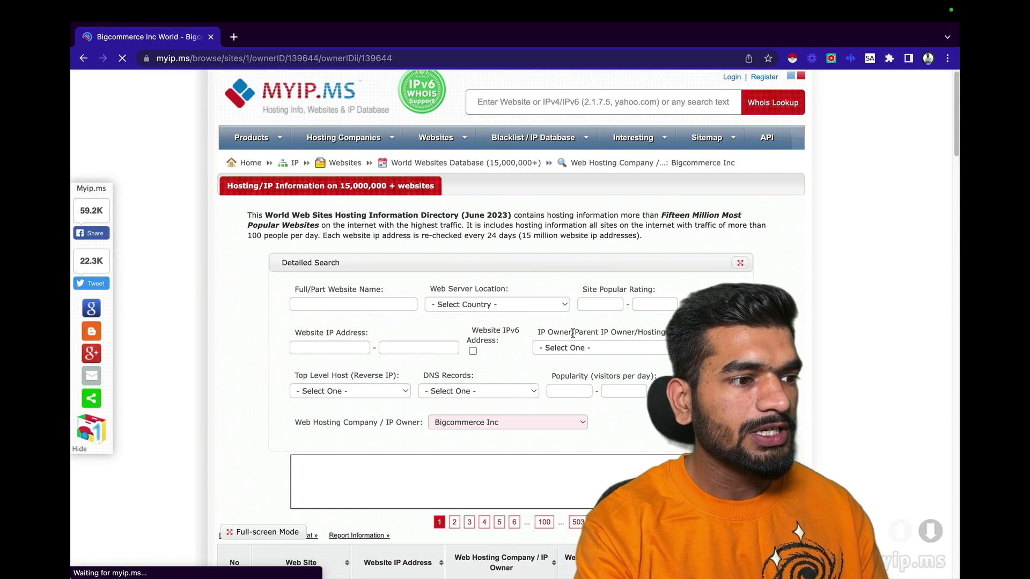
{"action": "scroll", "coordinate": [262, 351], "scroll_direction": "down", "scroll_amount": 2}
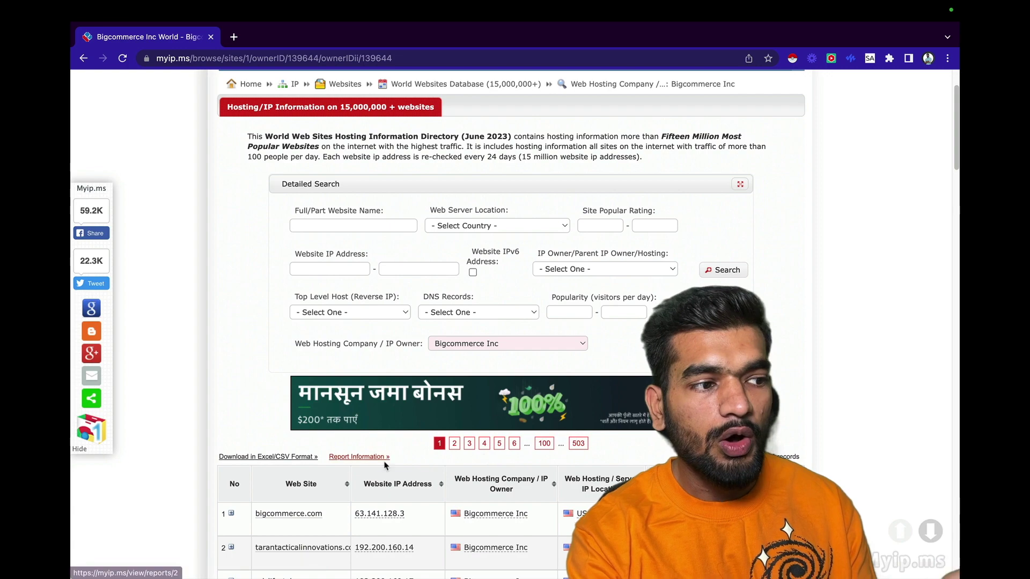
{"action": "scroll", "coordinate": [592, 456], "scroll_direction": "down", "scroll_amount": 4}
{"action": "scroll", "coordinate": [446, 438], "scroll_direction": "down", "scroll_amount": 20}
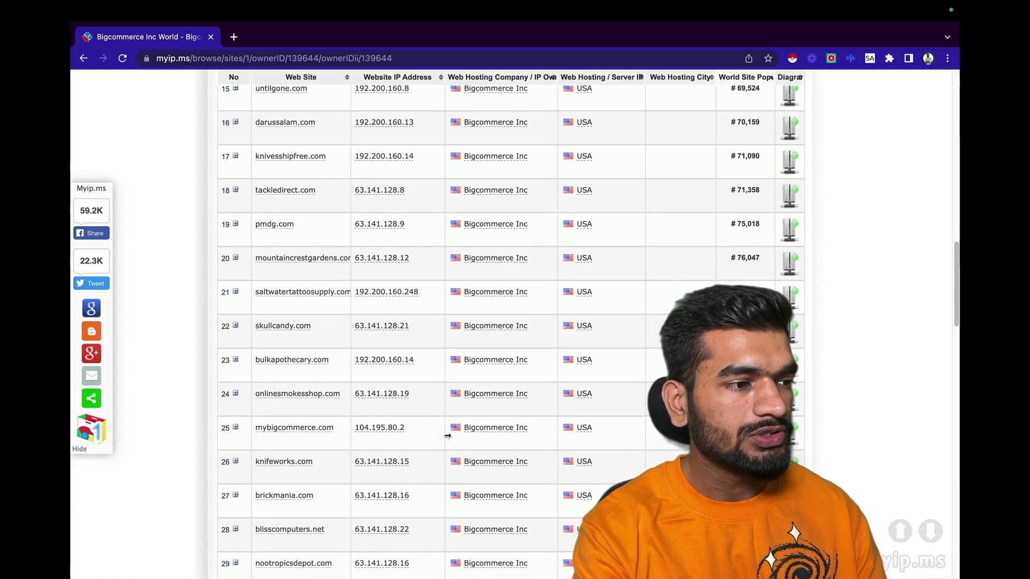
{"action": "scroll", "coordinate": [446, 437], "scroll_direction": "down", "scroll_amount": 8}
Look at page 2 of the Bigcommerce website results and return to page 1.
{"action": "scroll", "coordinate": [446, 434], "scroll_direction": "up", "scroll_amount": 20}
{"action": "scroll", "coordinate": [446, 439], "scroll_direction": "down", "scroll_amount": 9}
{"action": "left_click", "coordinate": [455, 301]}
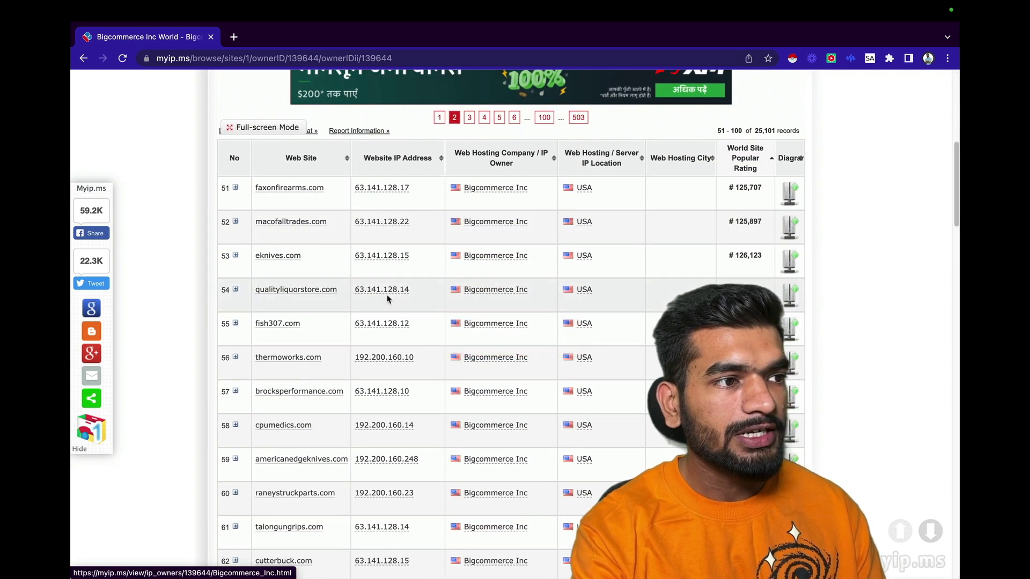
{"action": "scroll", "coordinate": [859, 301], "scroll_direction": "up", "scroll_amount": 2}
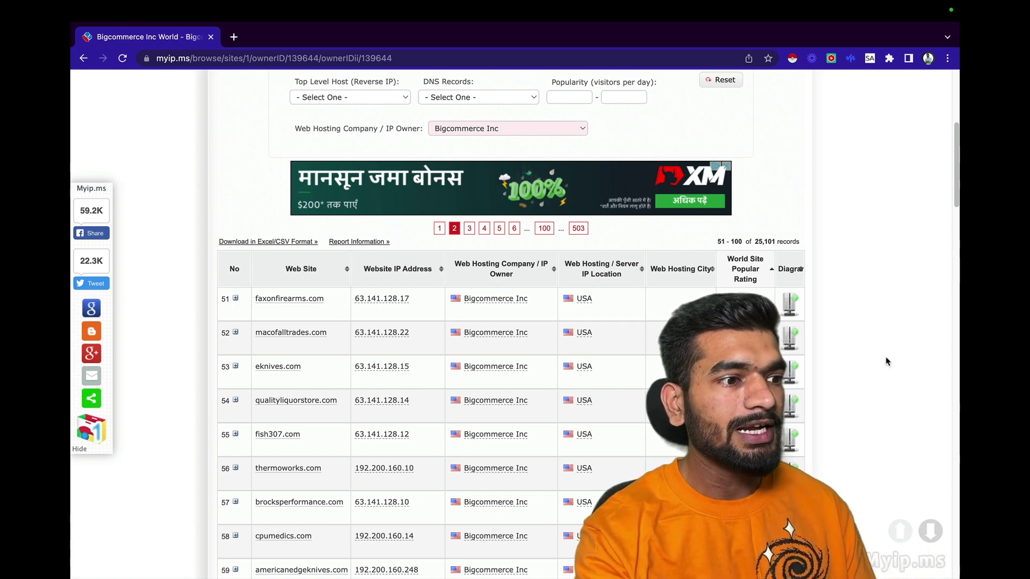
{"action": "scroll", "coordinate": [881, 276], "scroll_direction": "down", "scroll_amount": 1}
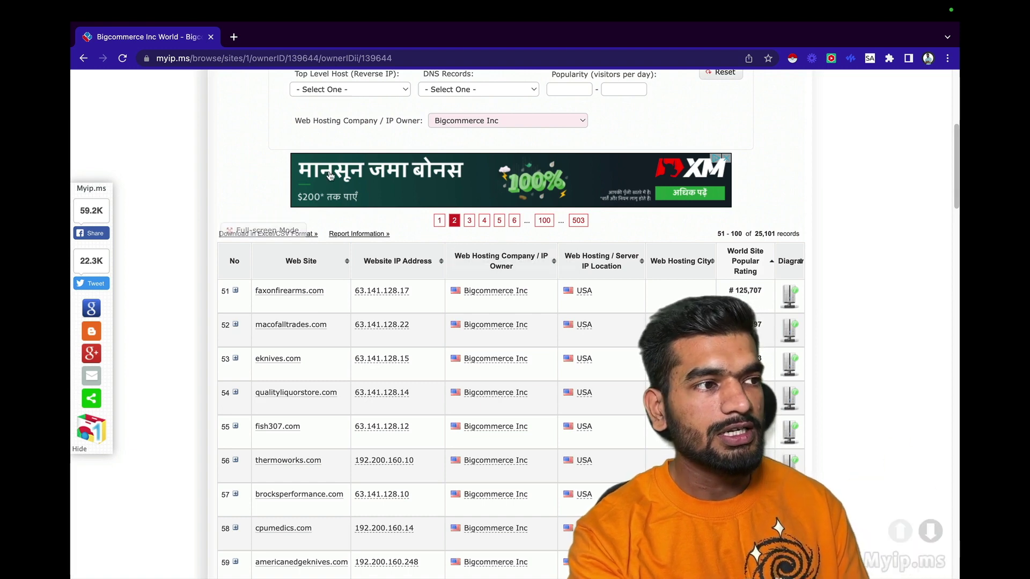
{"action": "left_click", "coordinate": [445, 230]}
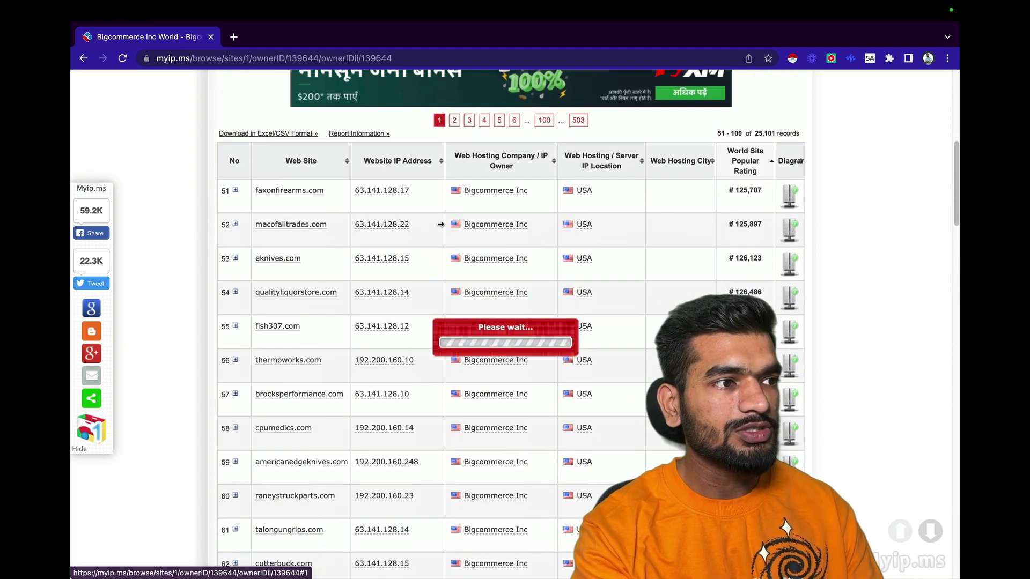
Copy the Bigcommerce results page's URL and paste it into cell A1 of the Bigcommerce Google Sheets file.
{"action": "left_click", "coordinate": [256, 57]}
{"action": "key", "text": "ctrl+c"}
{"action": "left_click", "coordinate": [249, 83]}
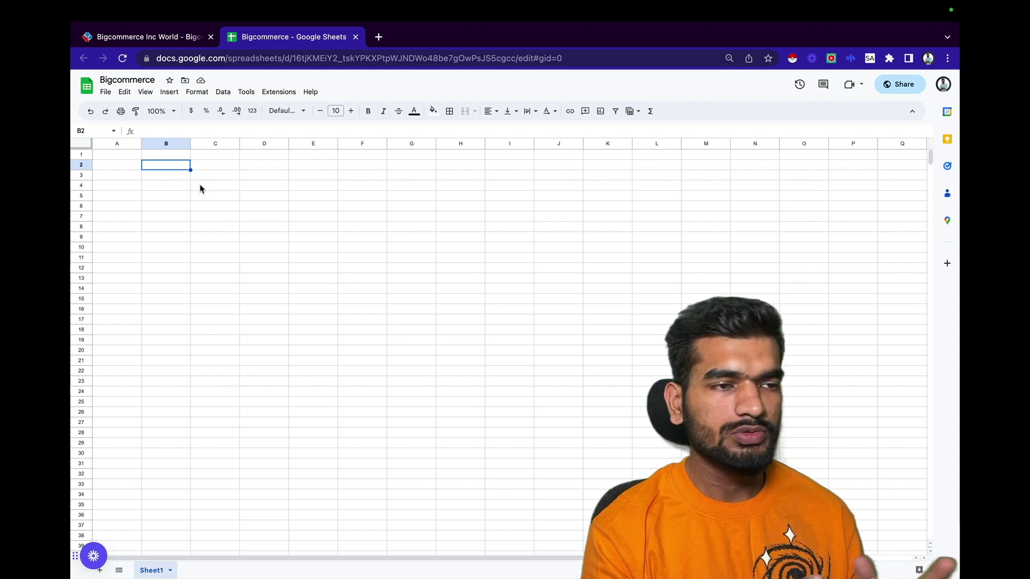
{"action": "key", "text": "ctrl+Home"}
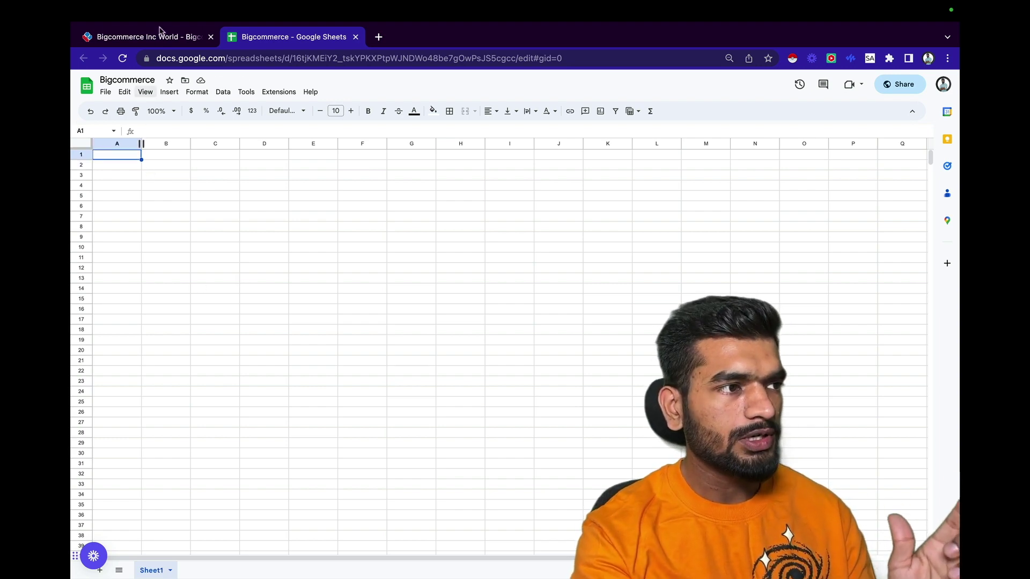
{"action": "left_click", "coordinate": [173, 38]}
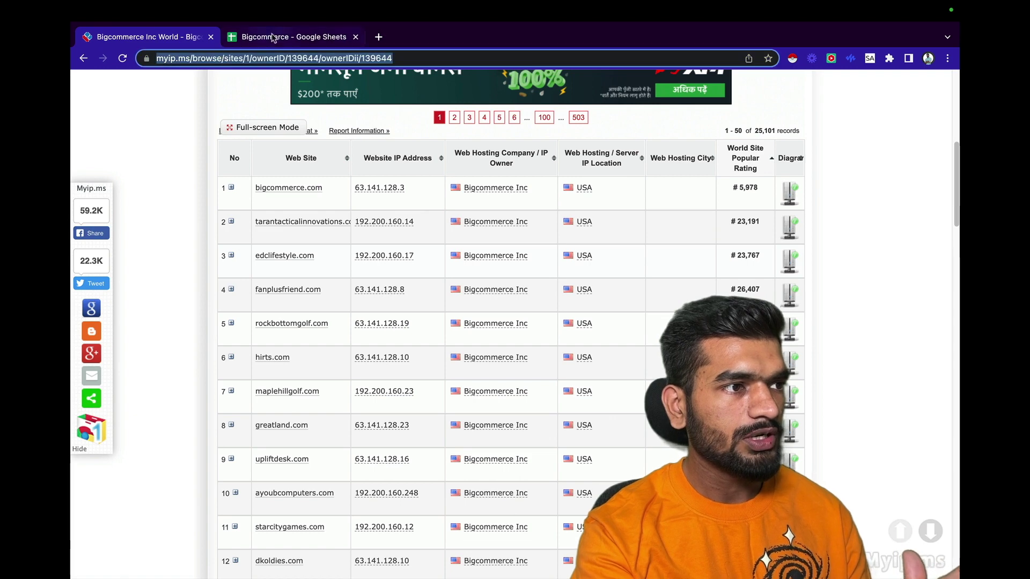
{"action": "left_click", "coordinate": [277, 36]}
{"action": "key", "text": "ctrl+v"}
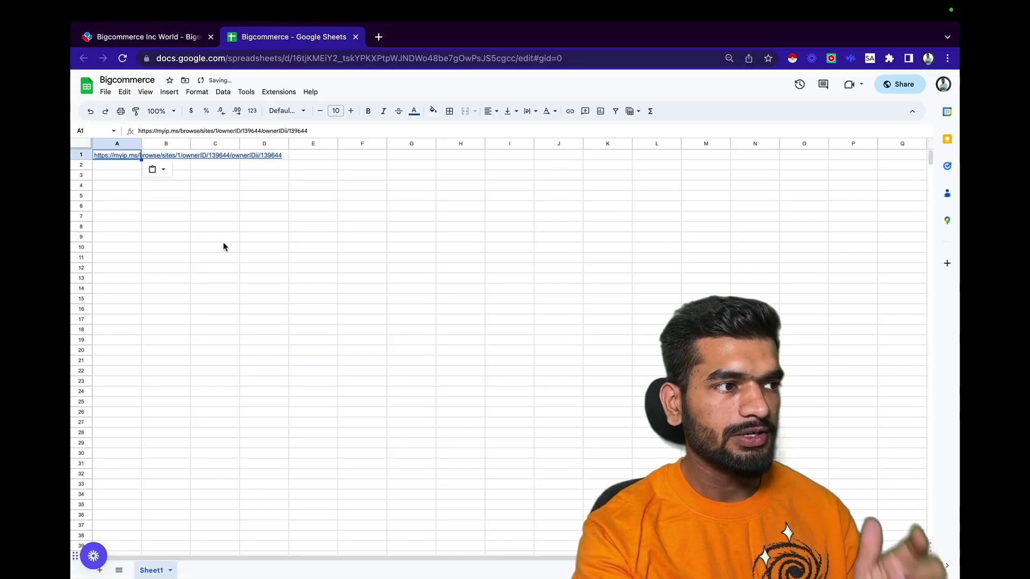
{"action": "left_click", "coordinate": [177, 217]}
{"action": "mouse_move", "coordinate": [123, 156]}
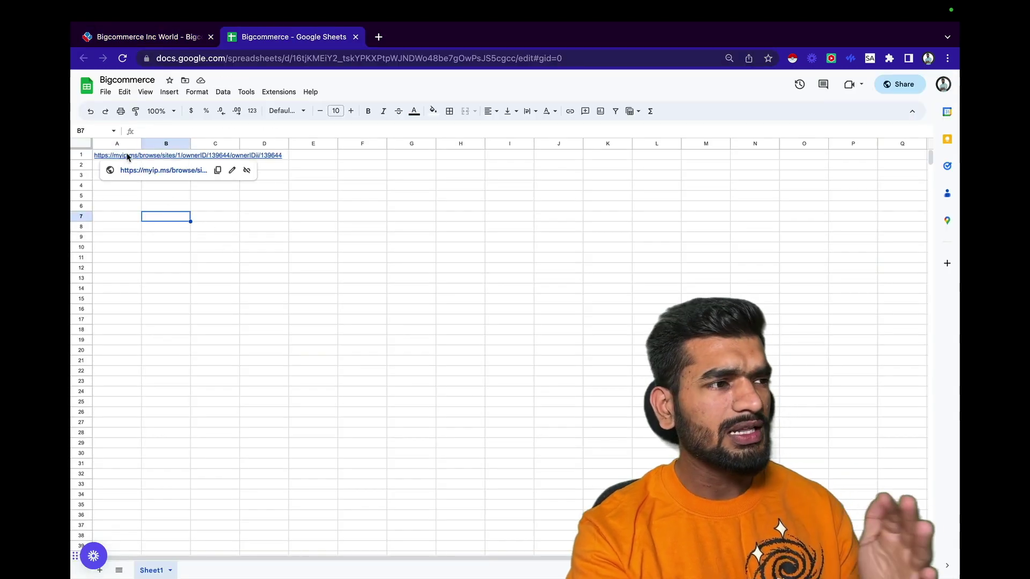
{"action": "left_click", "coordinate": [128, 156]}
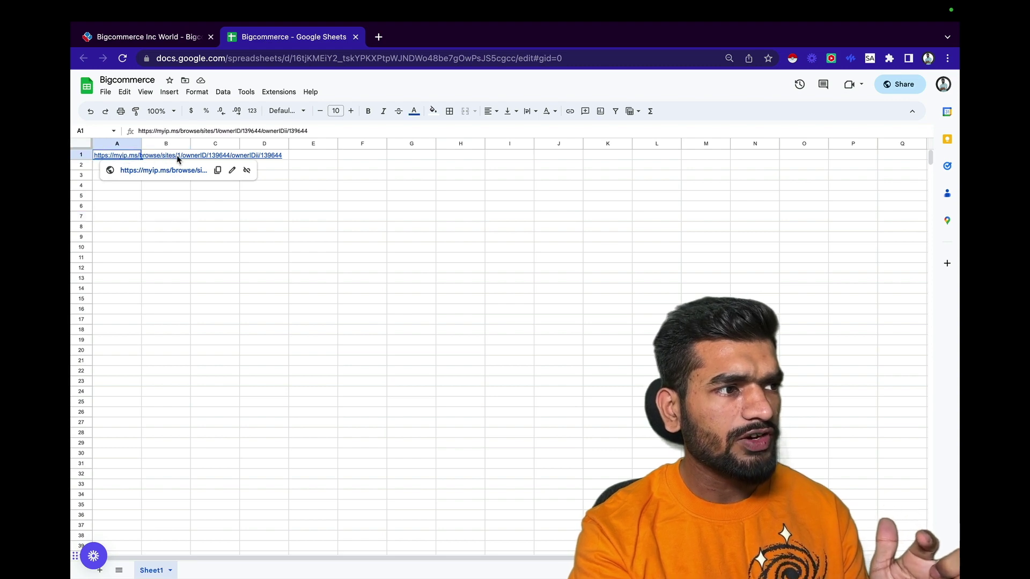
{"action": "left_click", "coordinate": [166, 37]}
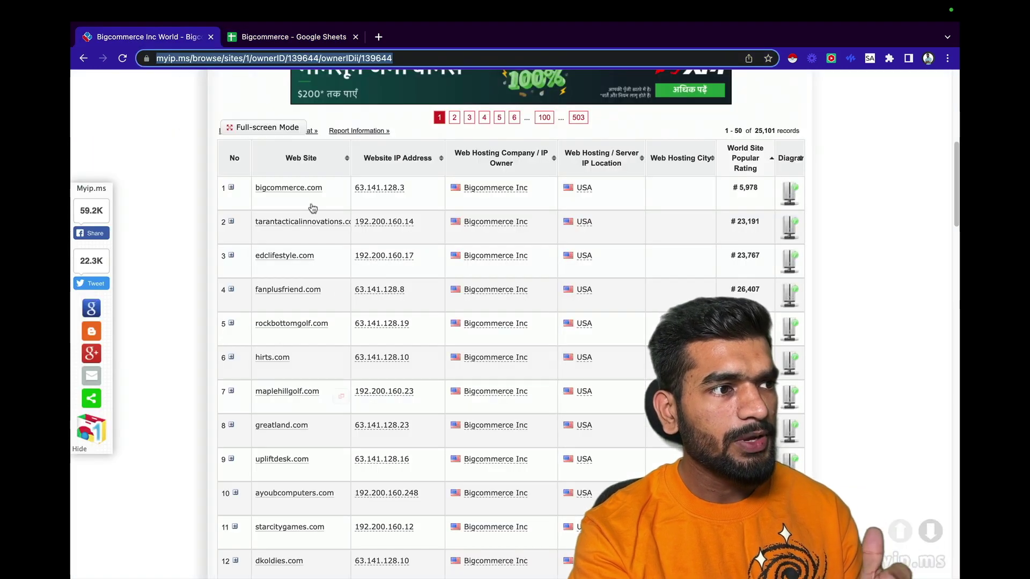
{"action": "left_click", "coordinate": [315, 37]}
{"action": "left_click", "coordinate": [159, 159]}
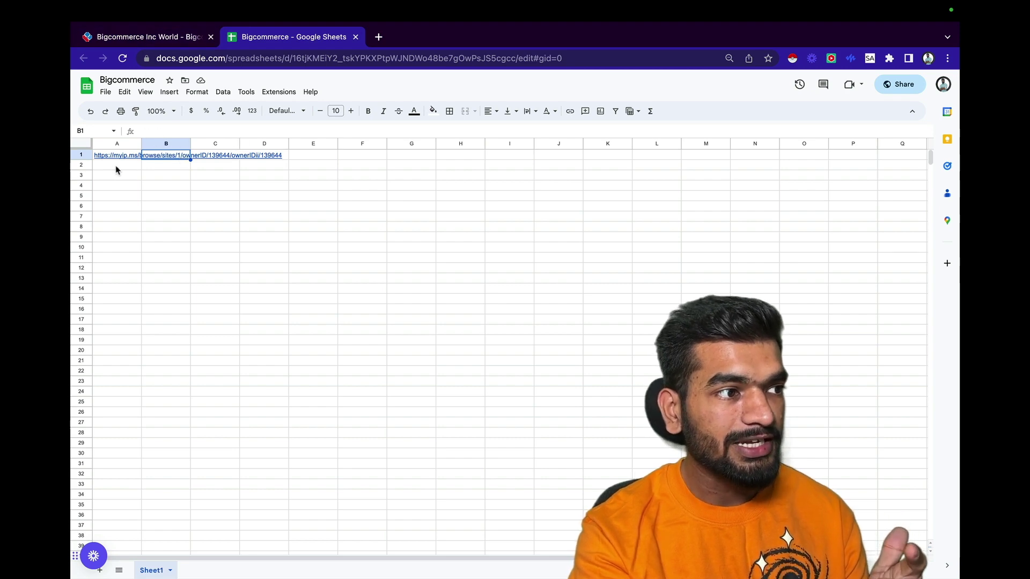
{"action": "left_click", "coordinate": [116, 167]}
{"action": "type", "text": "https://myip.ms/browse/sites/2/ownerID/139644/ownerDii/139644"}
{"action": "left_click", "coordinate": [177, 229]}
Copy the link in A2 and open it in a new browser tab to check its results page.
{"action": "left_click", "coordinate": [127, 169]}
{"action": "left_click", "coordinate": [378, 37]}
{"action": "type", "text": "https://myip.ms/browse/sites/2/ownerID/139644/ownerDii/139644"}
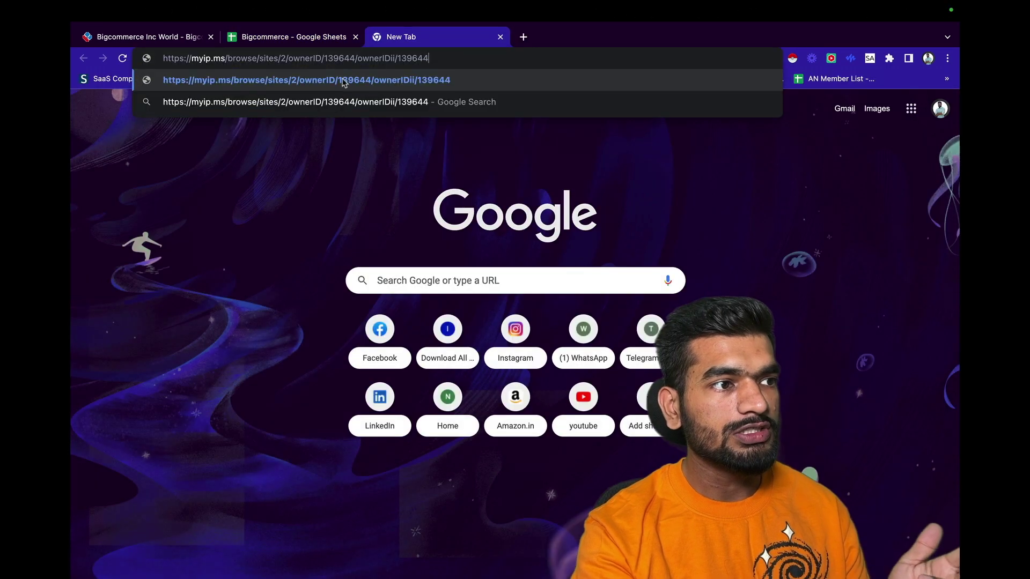
{"action": "key", "text": "Return"}
{"action": "scroll", "coordinate": [355, 200], "scroll_direction": "down", "scroll_amount": 3}
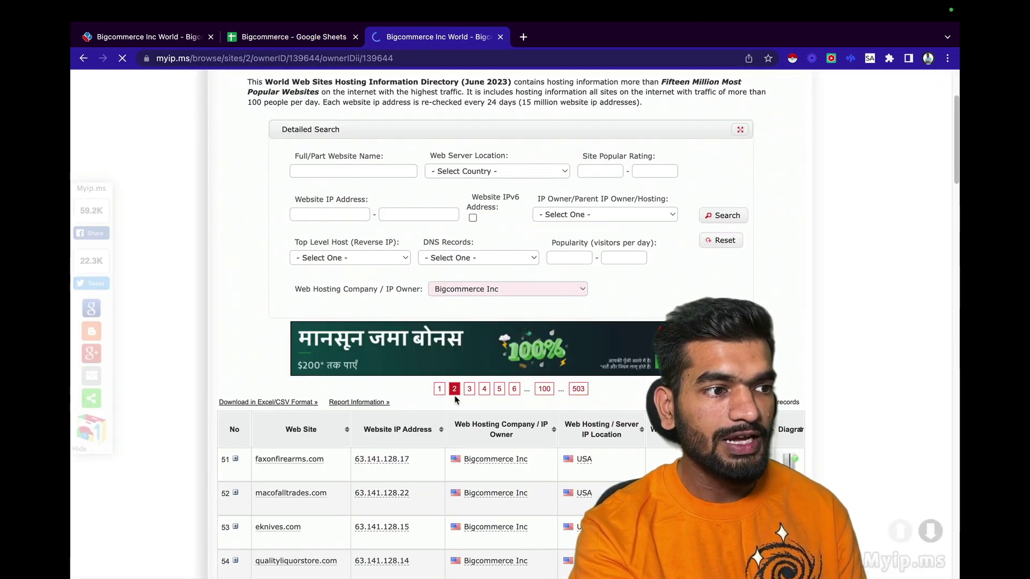
{"action": "left_click", "coordinate": [292, 55]}
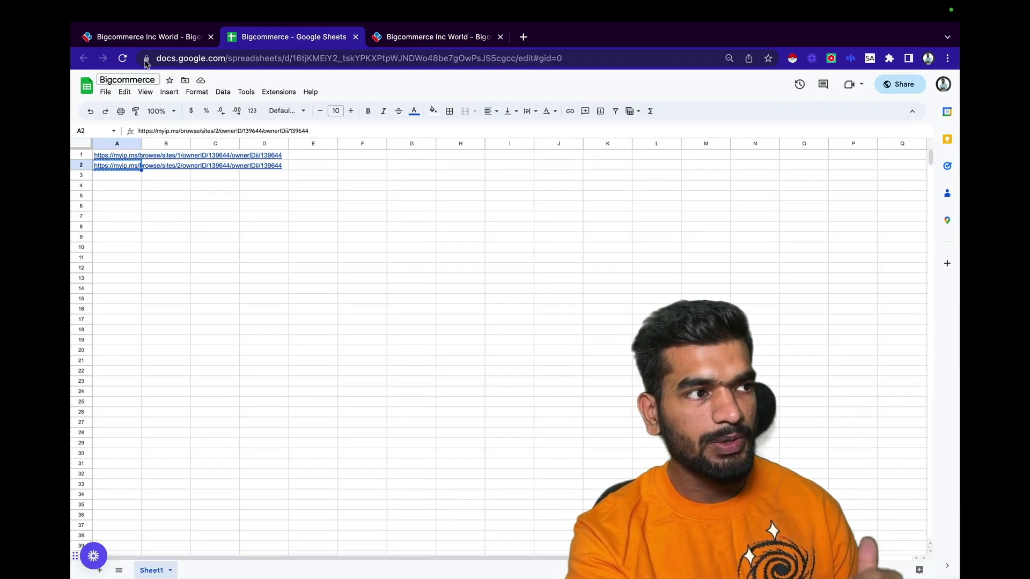
{"action": "left_click", "coordinate": [154, 37]}
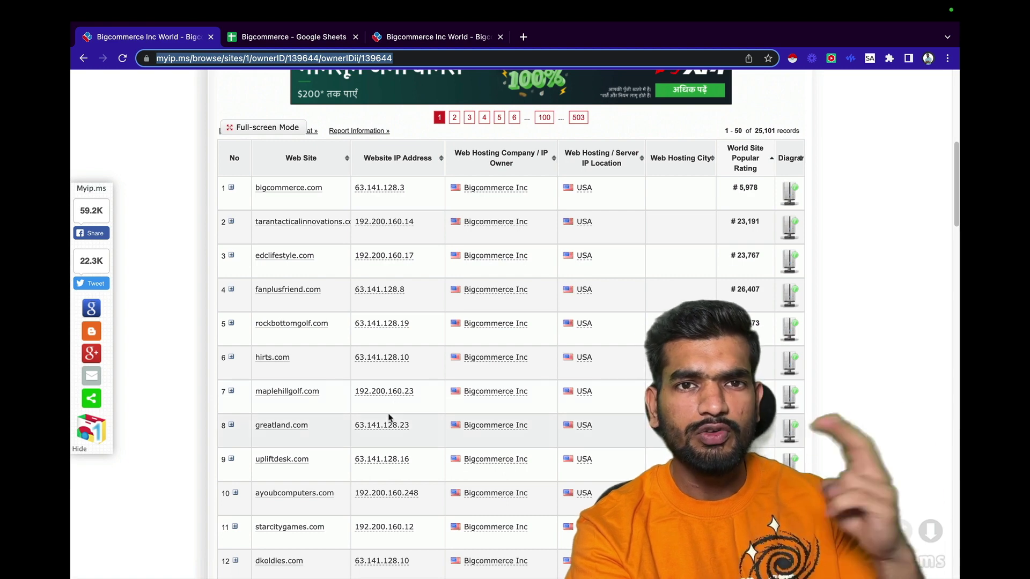
{"action": "key", "text": "ctrl+Tab"}
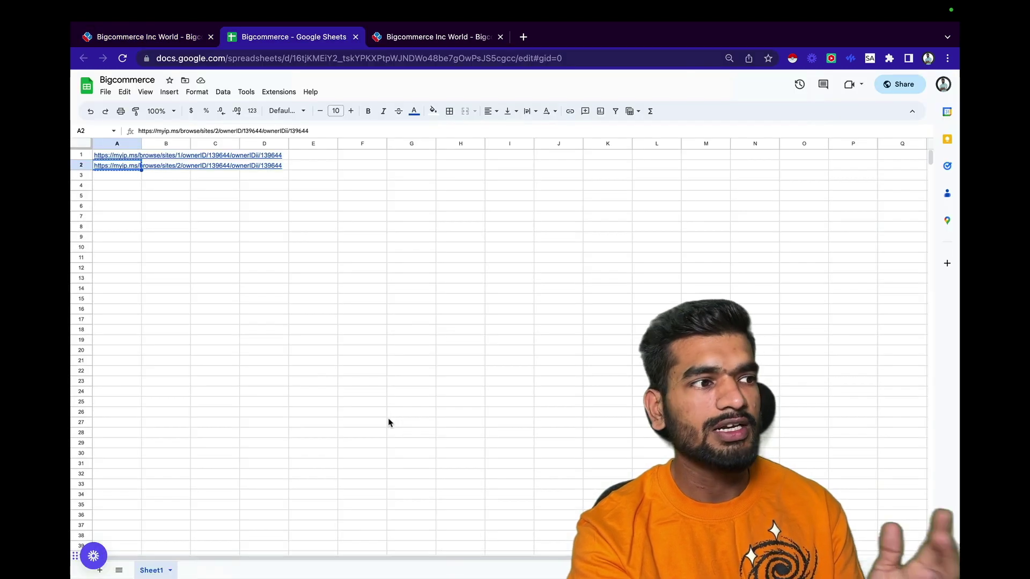
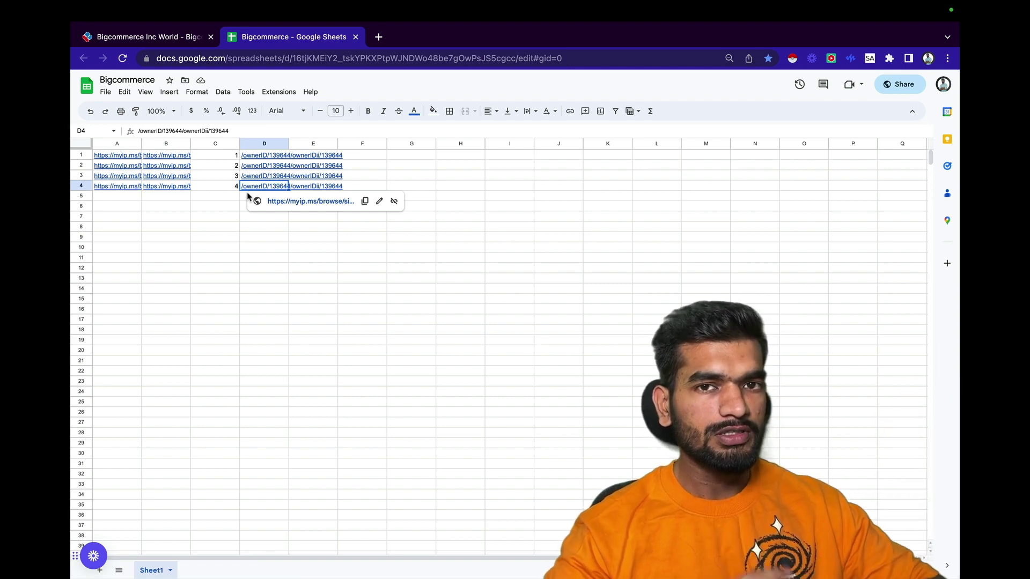
Paste the URL ending /ownerID/139644/ownerIDii/139644 into D4 and extend the page-number series in column C down to 503.
{"action": "key", "text": "super+v"}
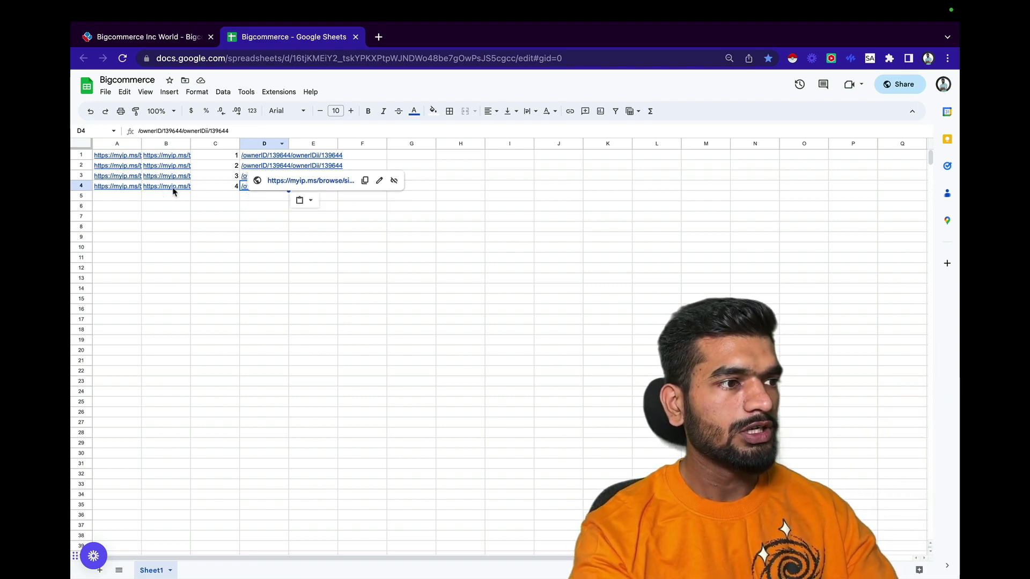
{"action": "left_click", "coordinate": [230, 159]}
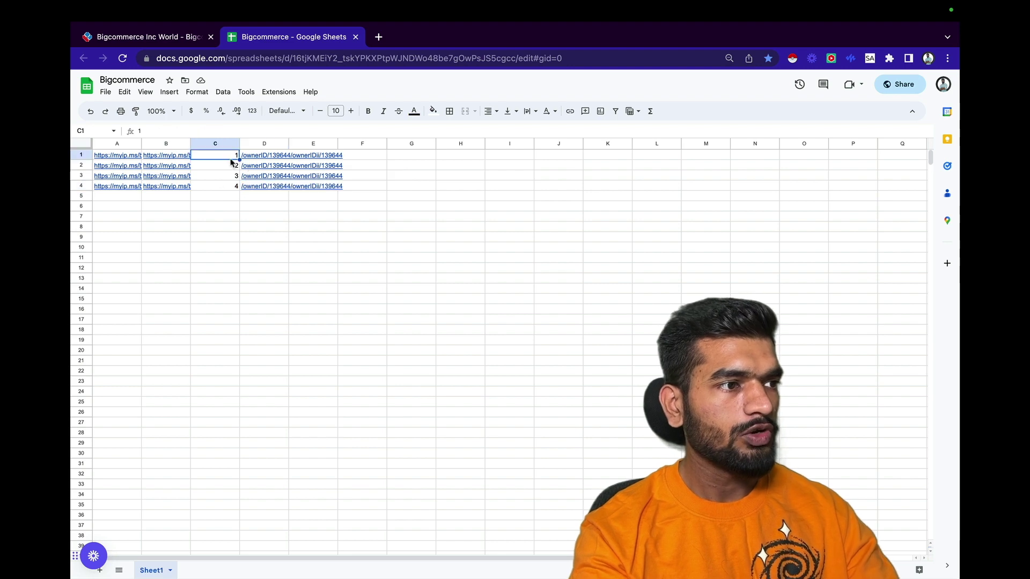
{"action": "left_click_drag", "start_coordinate": [231, 173], "coordinate": [240, 360]}
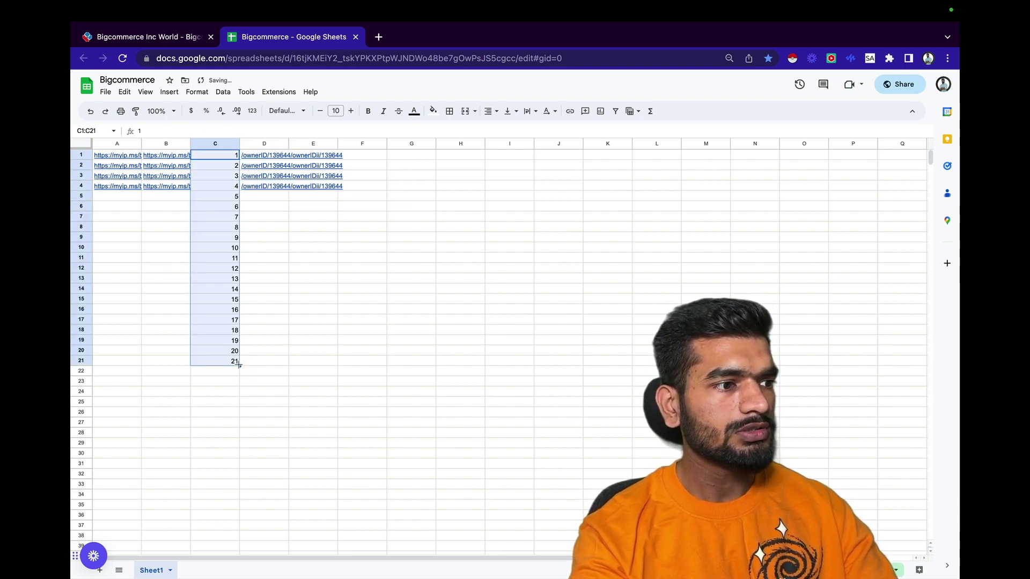
{"action": "scroll", "coordinate": [224, 469], "scroll_direction": "down", "scroll_amount": 20}
{"action": "scroll", "coordinate": [223, 470], "scroll_direction": "down", "scroll_amount": 8}
{"action": "left_click_drag", "start_coordinate": [221, 478], "coordinate": [219, 468]}
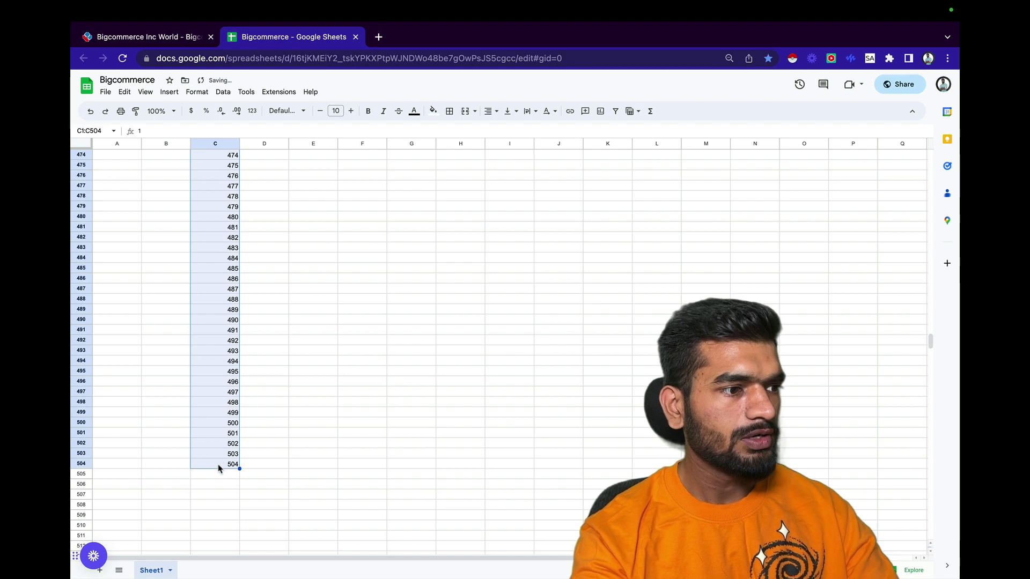
{"action": "key", "text": "ctrl+z"}
Fill the URL beginning in column B and the URL ending in column D down to row 503.
{"action": "left_click", "coordinate": [177, 455]}
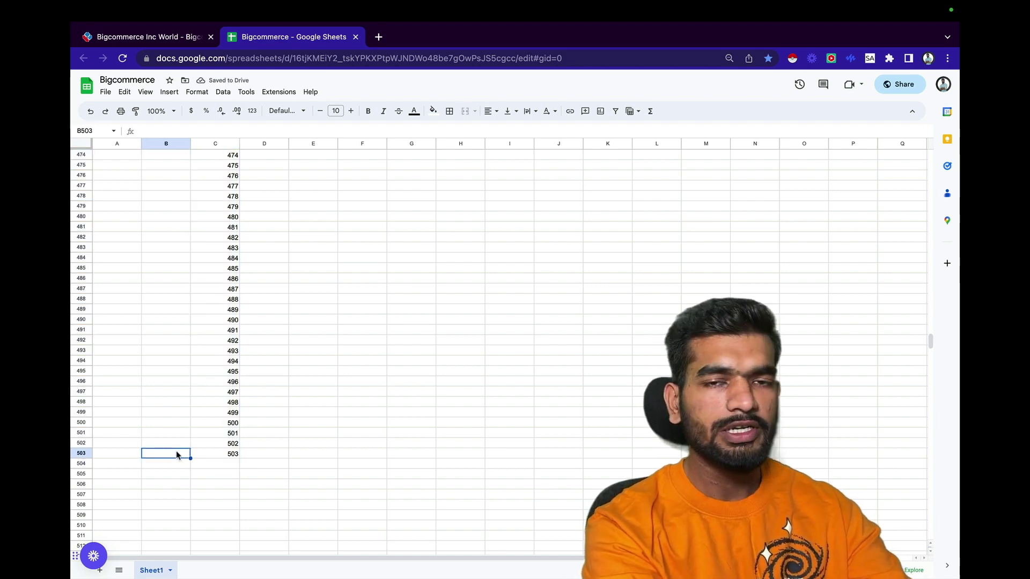
{"action": "key", "text": "ctrl+shift+Up"}
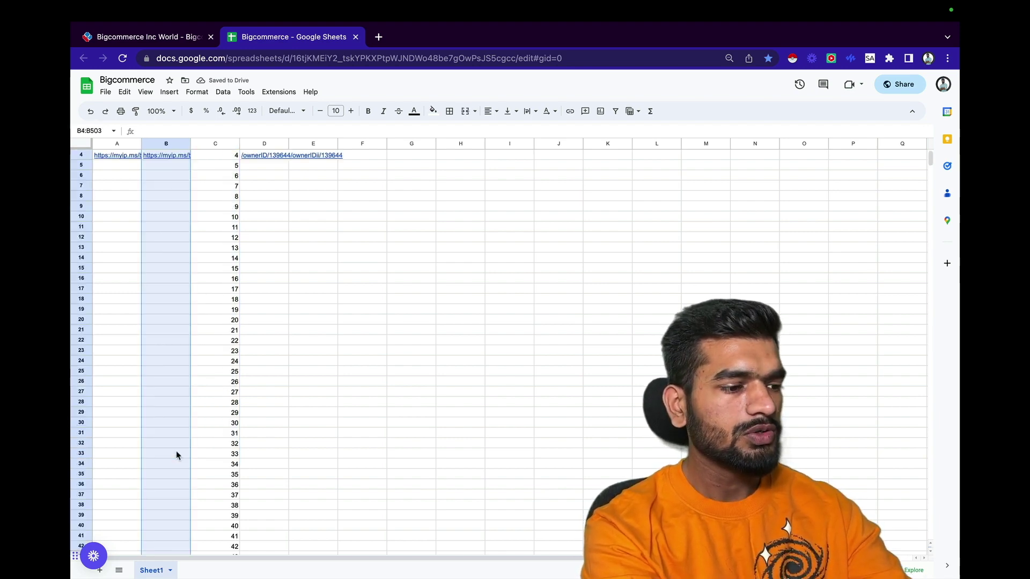
{"action": "key", "text": "ctrl+d"}
{"action": "key", "text": "ctrl+Down"}
{"action": "key", "text": "Right"}
{"action": "key", "text": "Right"}
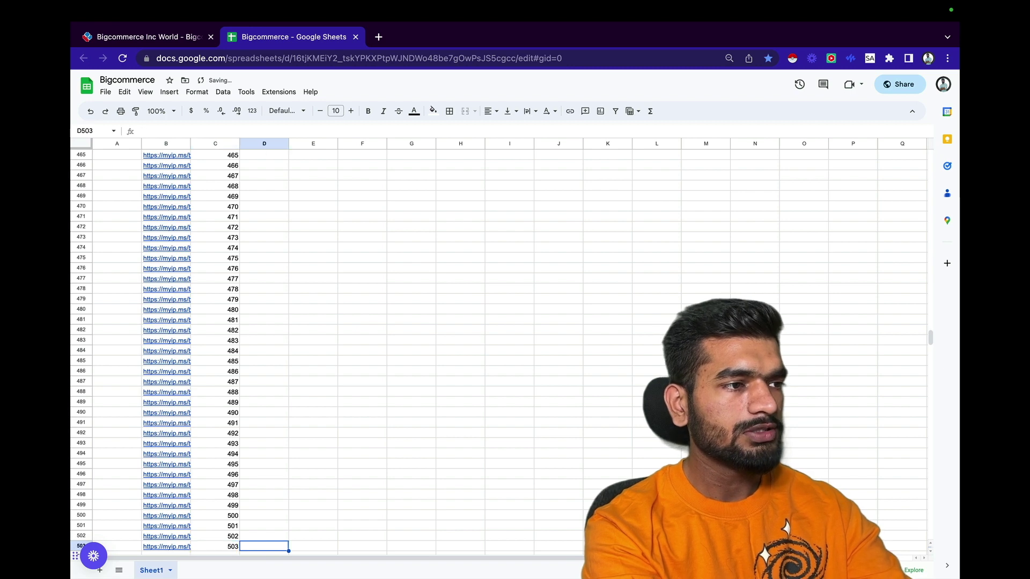
{"action": "key", "text": "ctrl+shift+Up"}
{"action": "key", "text": "ctrl+d"}
{"action": "scroll", "coordinate": [178, 453], "scroll_direction": "up", "scroll_amount": 1}
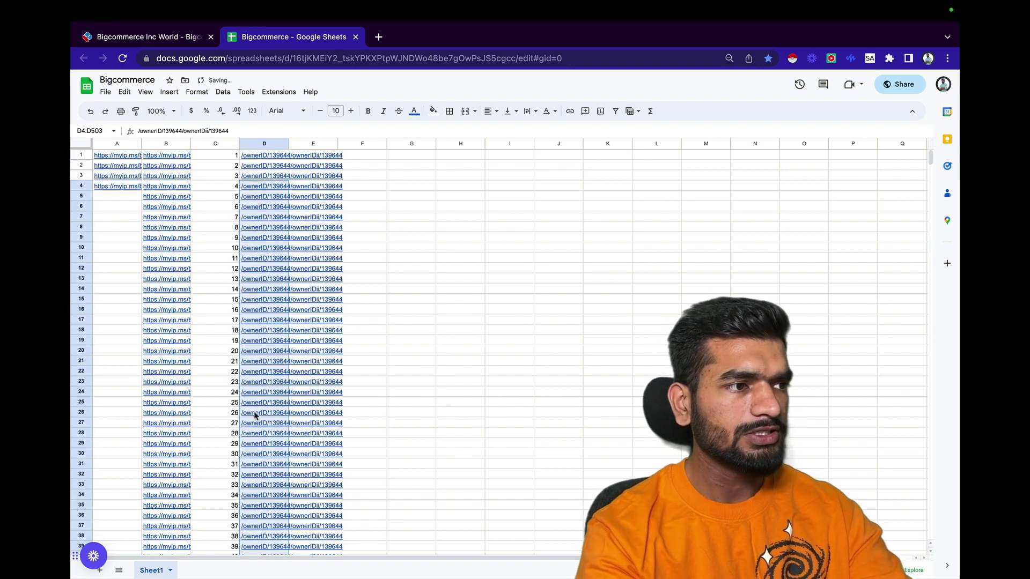
Enter =CONCATENATE(B1,C1,D1) in E1 and autofill the formula down column E to build the full page links.
{"action": "left_click", "coordinate": [313, 155]}
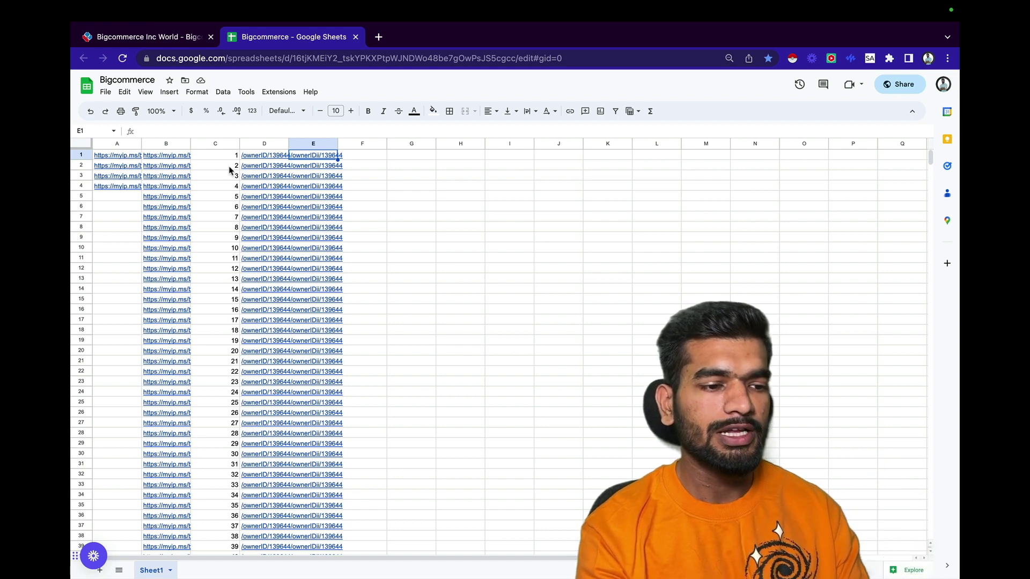
{"action": "type", "text": "=conc"}
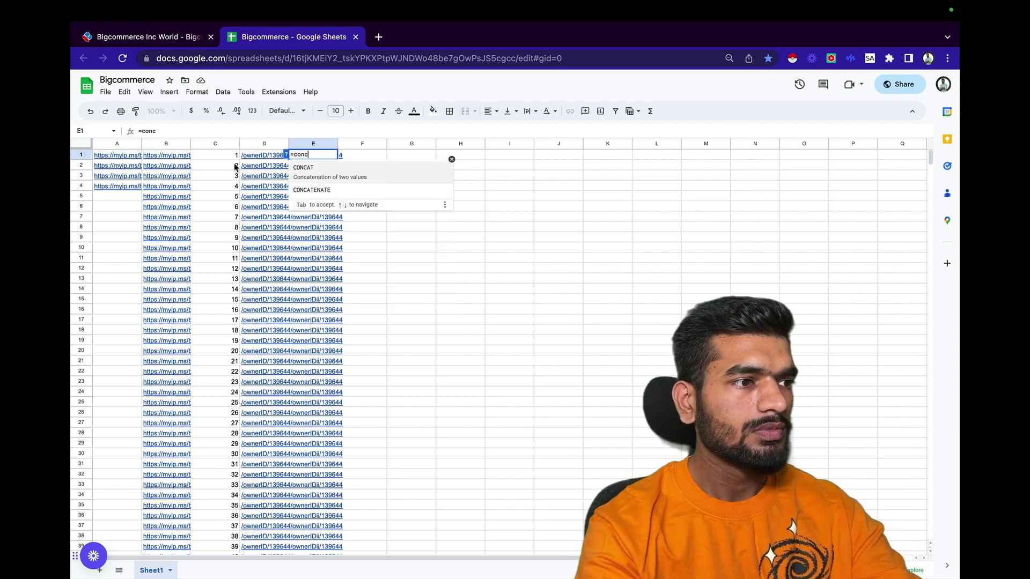
{"action": "left_click", "coordinate": [312, 195]}
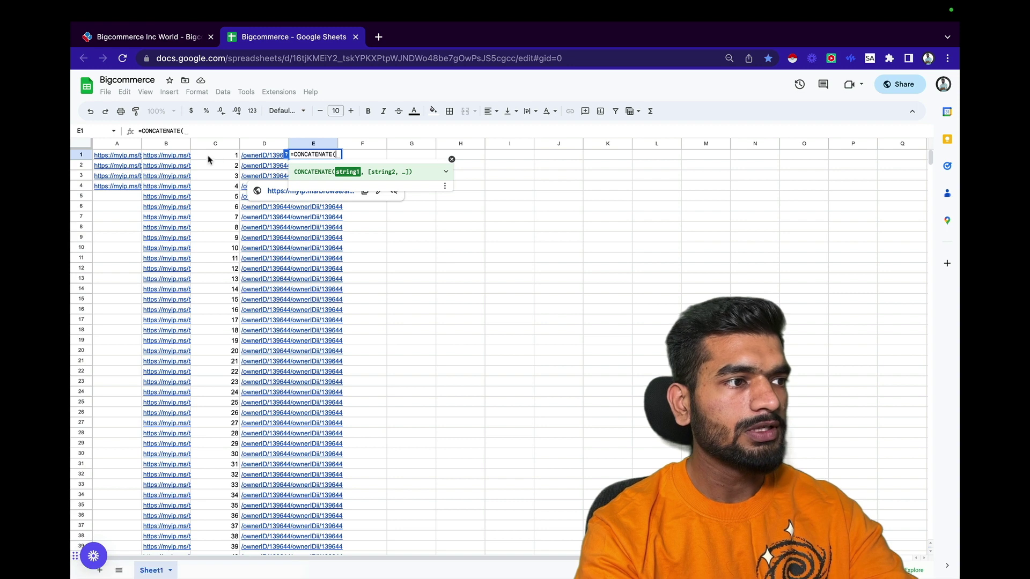
{"action": "left_click", "coordinate": [181, 155]}
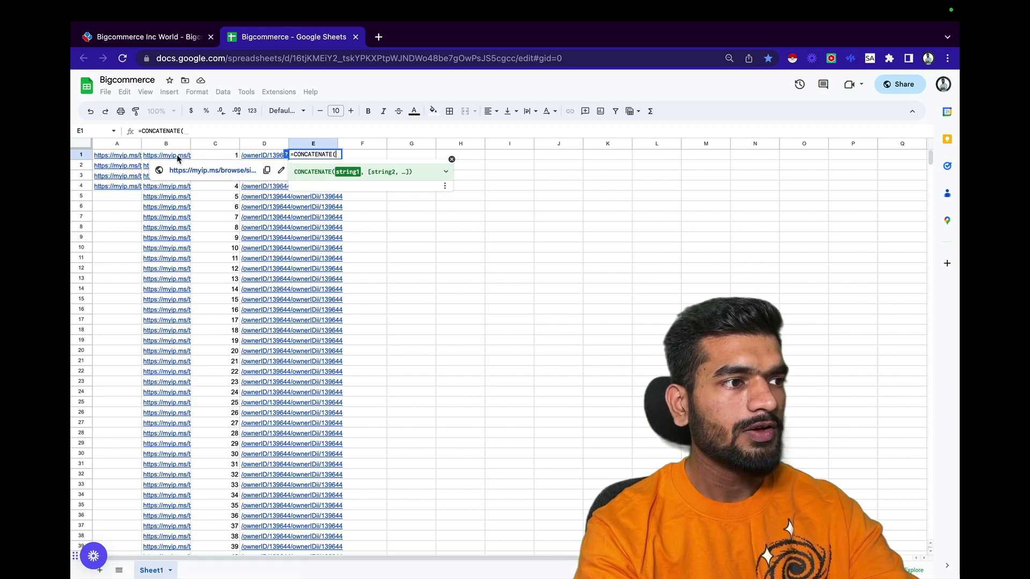
{"action": "type", "text": ","}
{"action": "left_click", "coordinate": [231, 158]}
{"action": "type", "text": ","}
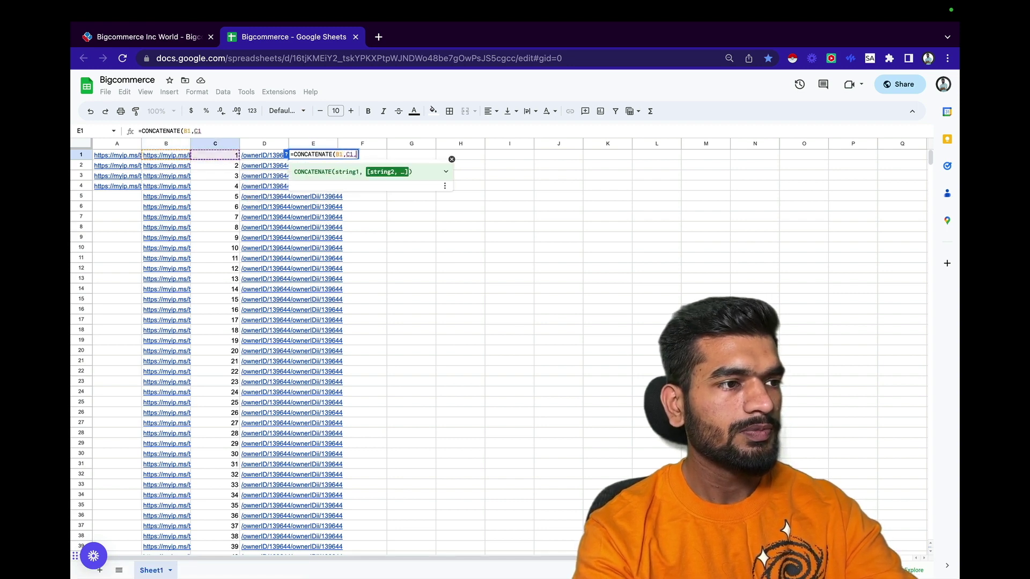
{"action": "left_click", "coordinate": [279, 156]}
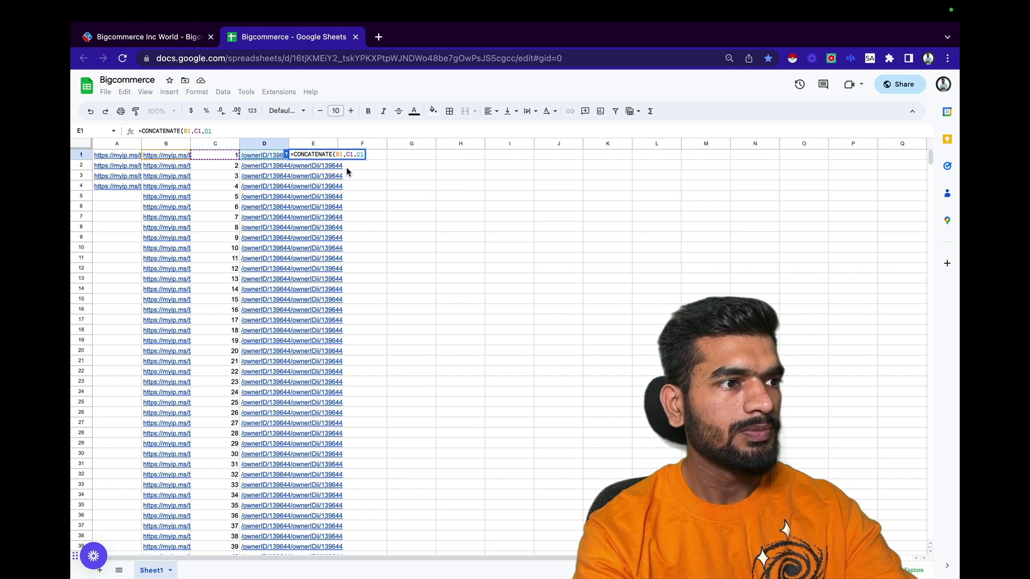
{"action": "key", "text": "Return"}
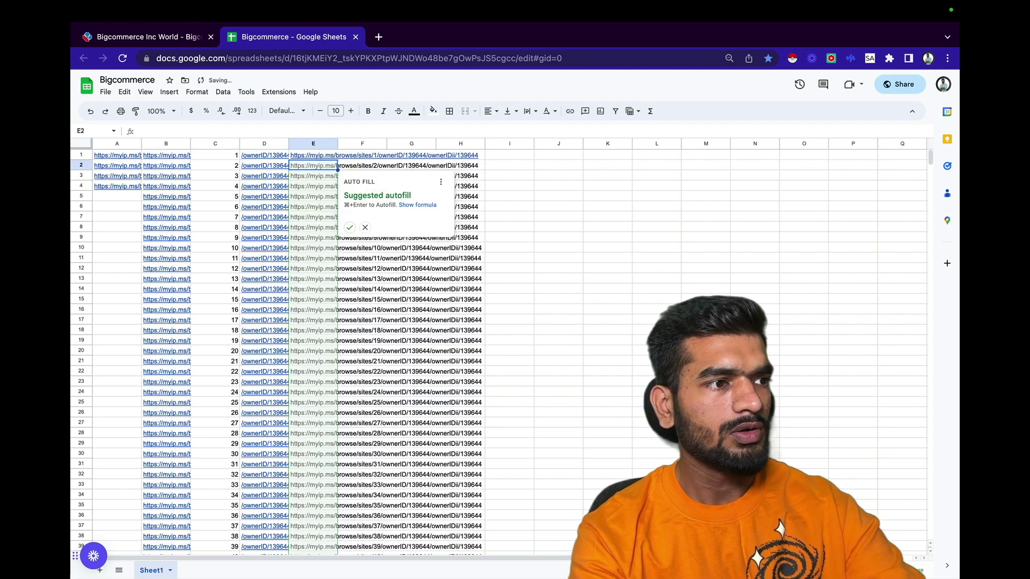
{"action": "left_click", "coordinate": [351, 223]}
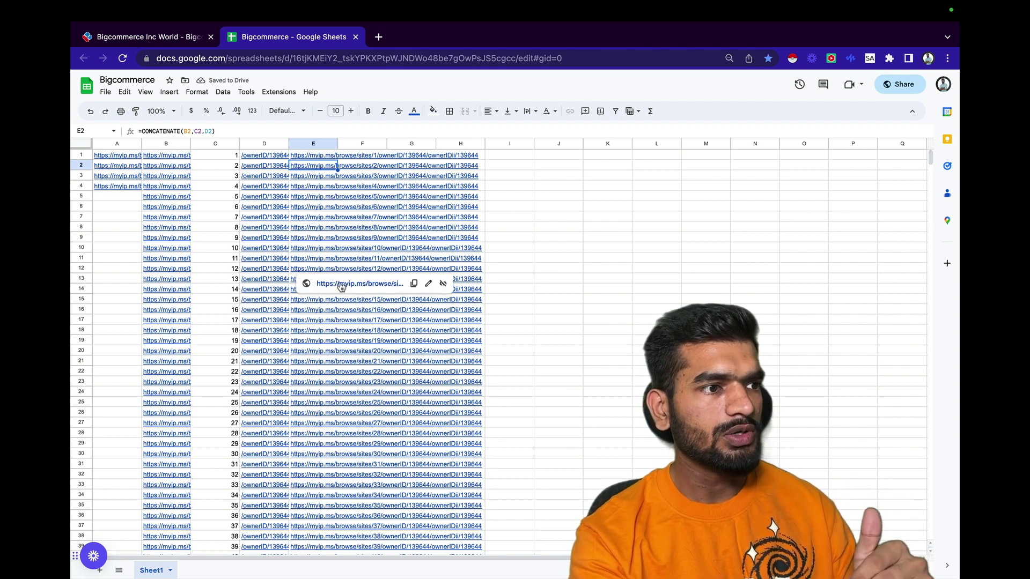
Check the generated links through row 503 and open the page 485 link from E485 in another browser to test it.
{"action": "scroll", "coordinate": [338, 309], "scroll_direction": "down", "scroll_amount": 4}
{"action": "scroll", "coordinate": [338, 310], "scroll_direction": "down", "scroll_amount": 20}
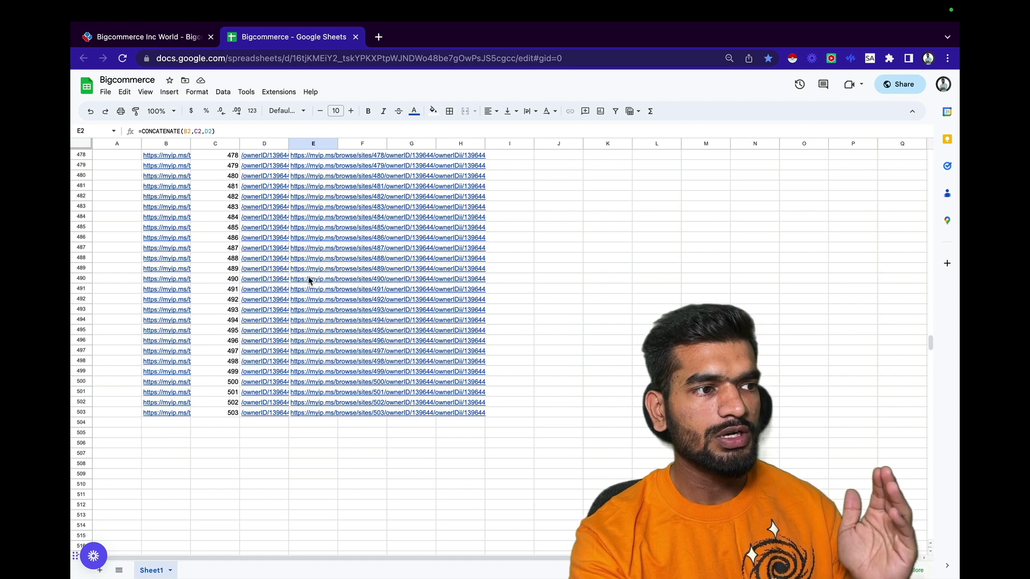
{"action": "mouse_move", "coordinate": [310, 280]}
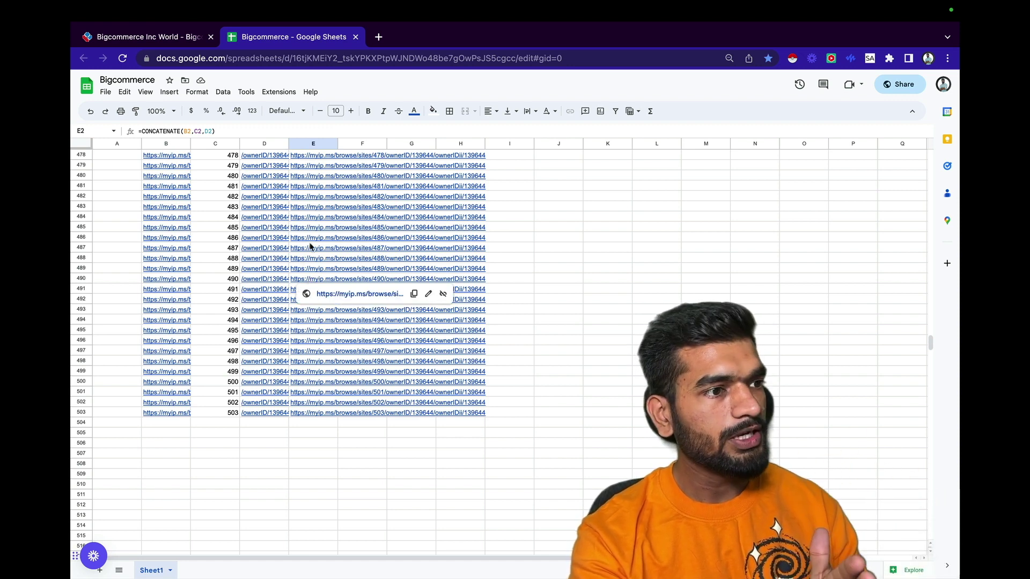
{"action": "mouse_move", "coordinate": [311, 246]}
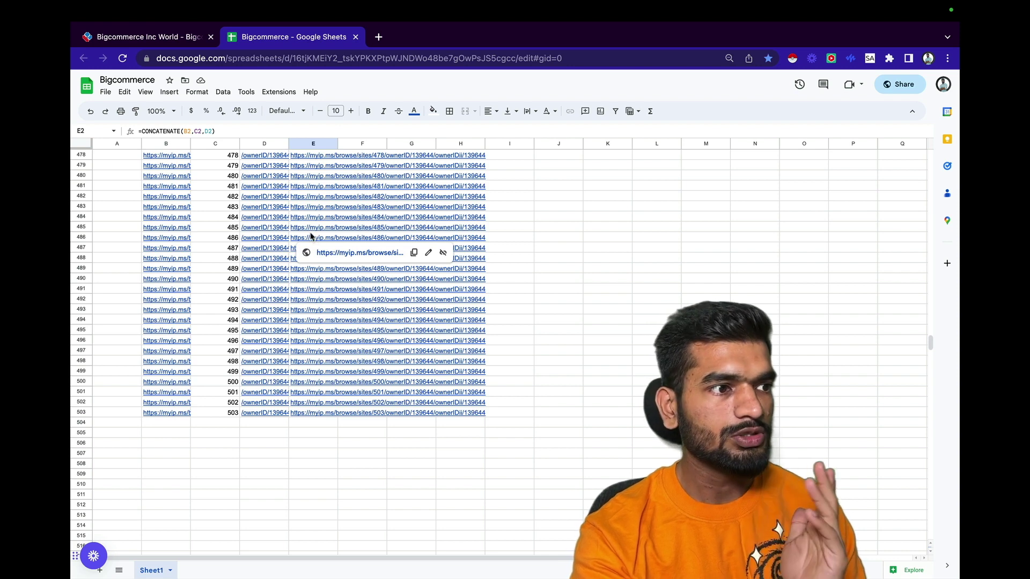
{"action": "left_click", "coordinate": [315, 231]}
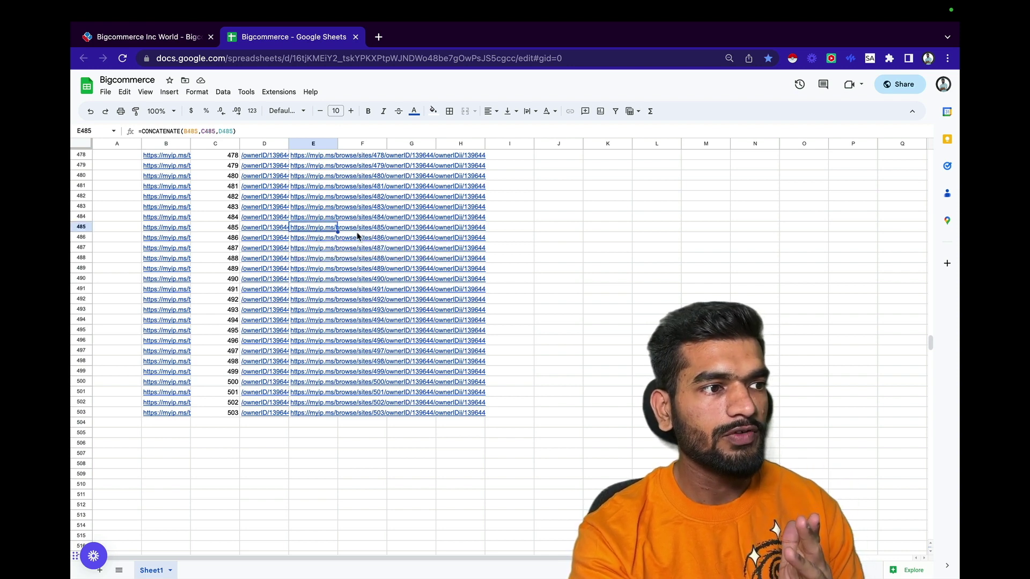
{"action": "key", "text": "super+c"}
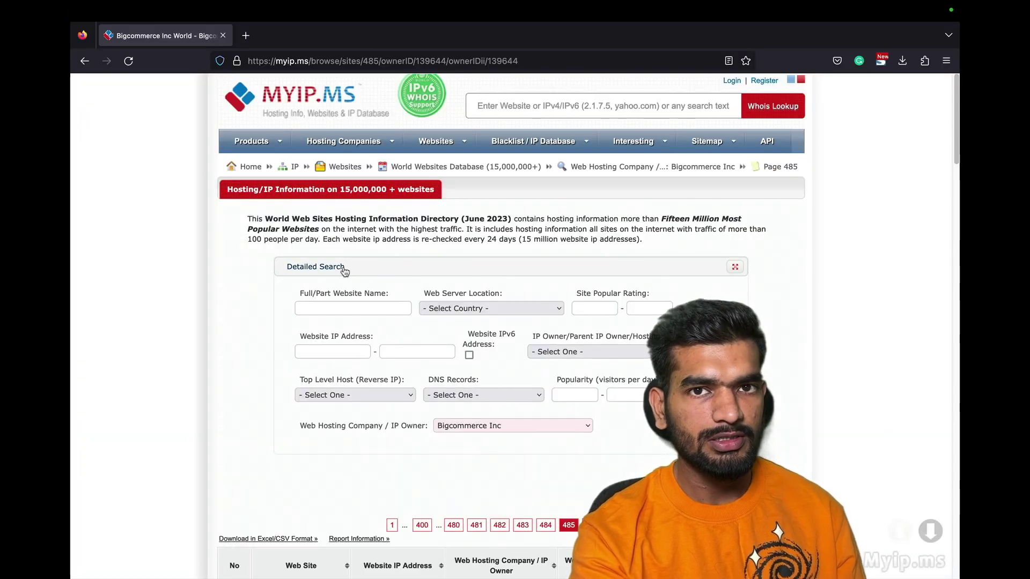
{"action": "scroll", "coordinate": [346, 279], "scroll_direction": "down", "scroll_amount": 6}
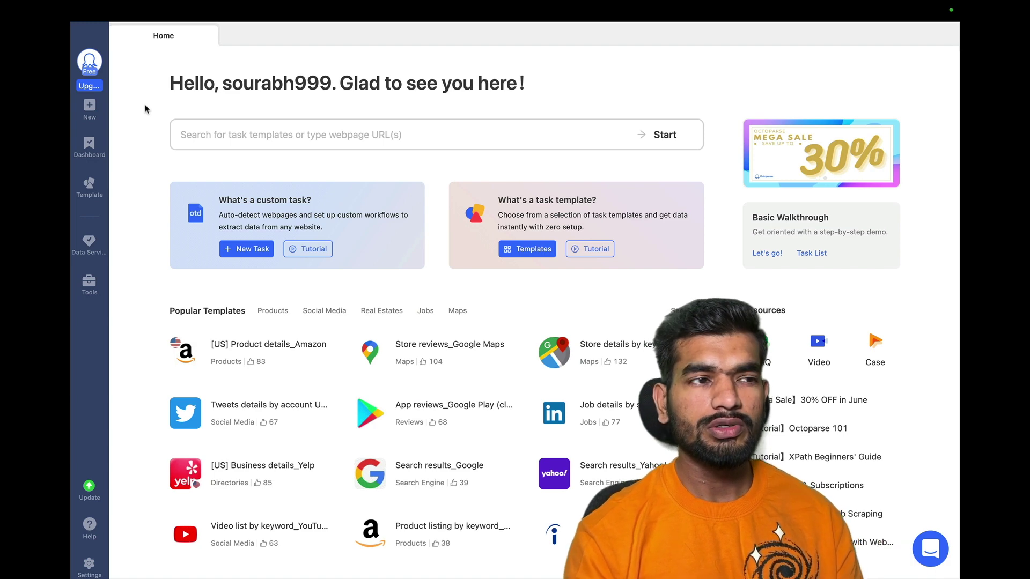
Switch to Octoparse, create a custom task in MyGroup with the sheet's column E links pasted as manually entered URLs, and save it.
{"action": "mouse_move", "coordinate": [90, 109]}
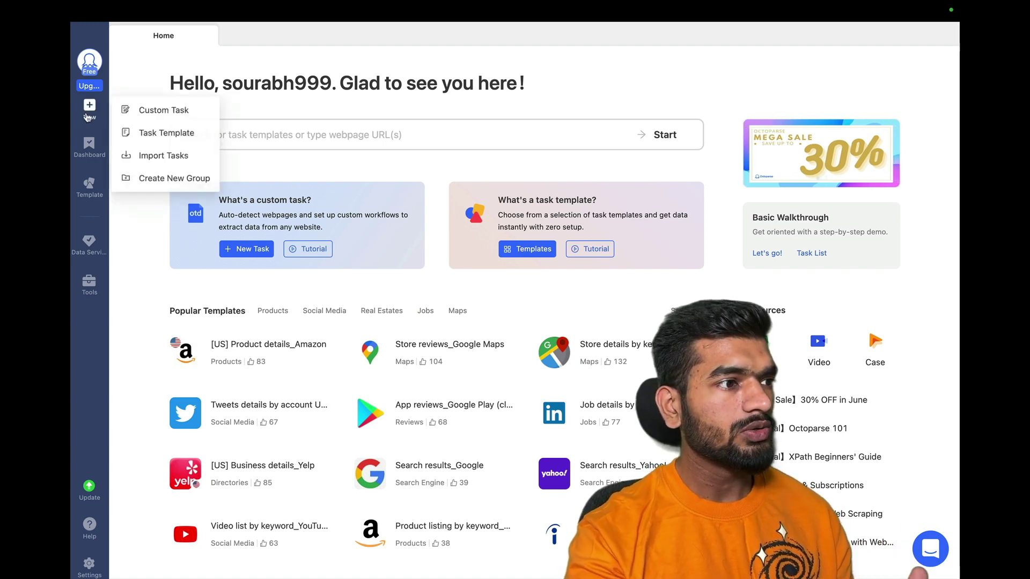
{"action": "left_click", "coordinate": [159, 111]}
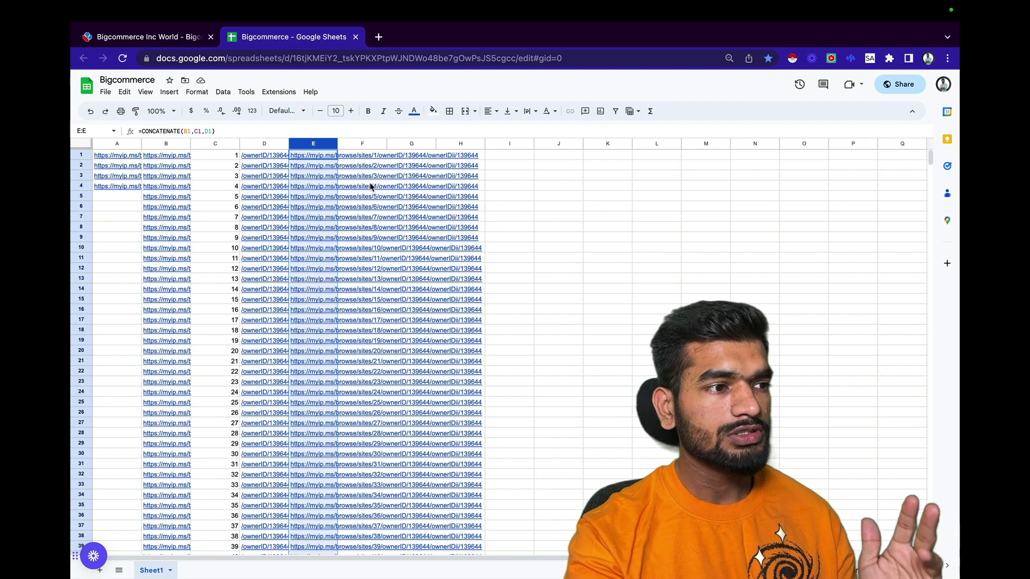
{"action": "scroll", "coordinate": [348, 278], "scroll_direction": "down", "scroll_amount": 6}
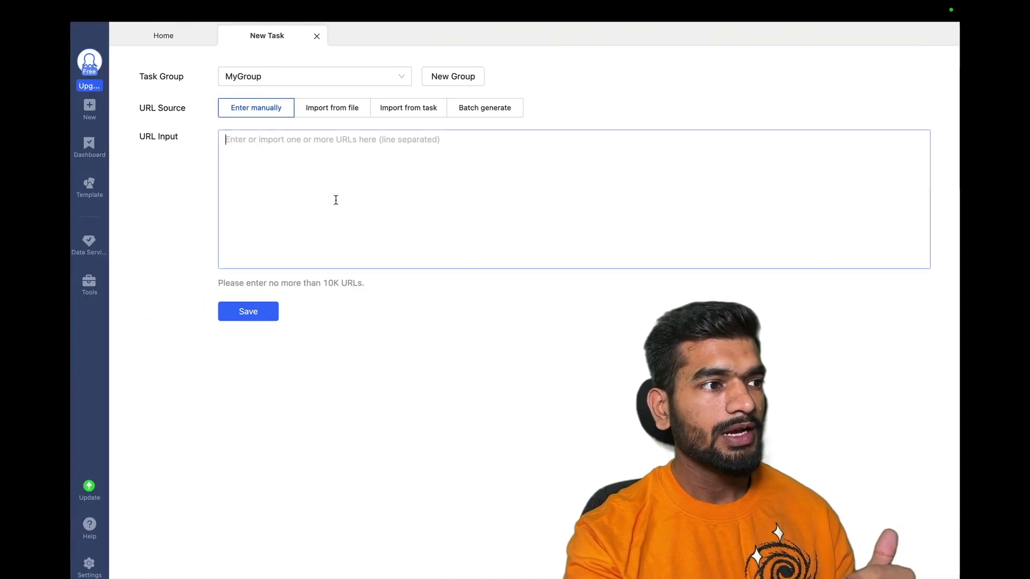
{"action": "left_click", "coordinate": [336, 169]}
{"action": "key", "text": "super+v"}
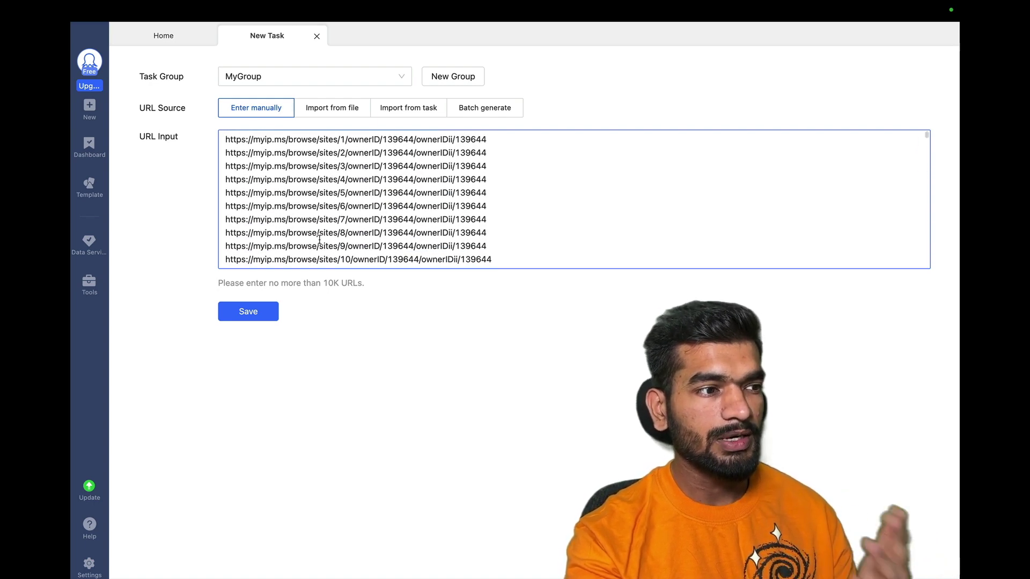
{"action": "left_click", "coordinate": [264, 314]}
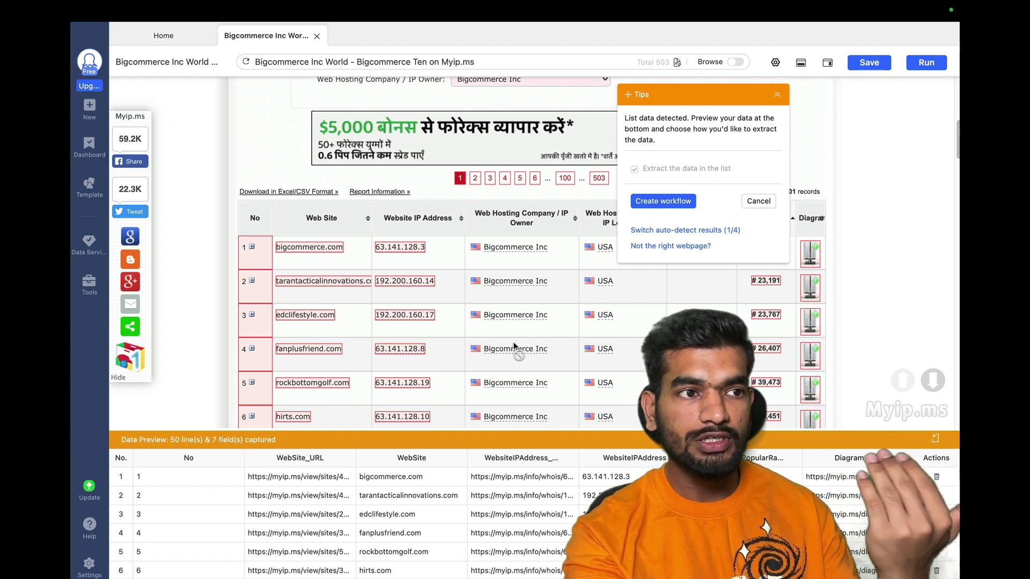
Review the auto-detected website list and data preview, save the scraping task and run it.
{"action": "scroll", "coordinate": [413, 347], "scroll_direction": "down", "scroll_amount": 3}
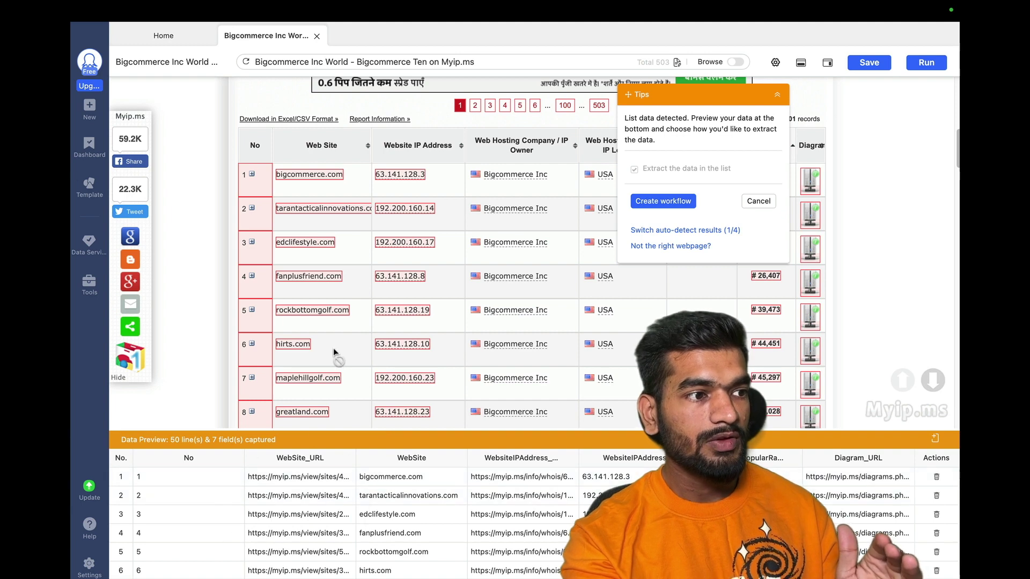
{"action": "scroll", "coordinate": [394, 475], "scroll_direction": "down", "scroll_amount": 1}
{"action": "scroll", "coordinate": [399, 493], "scroll_direction": "down", "scroll_amount": 10}
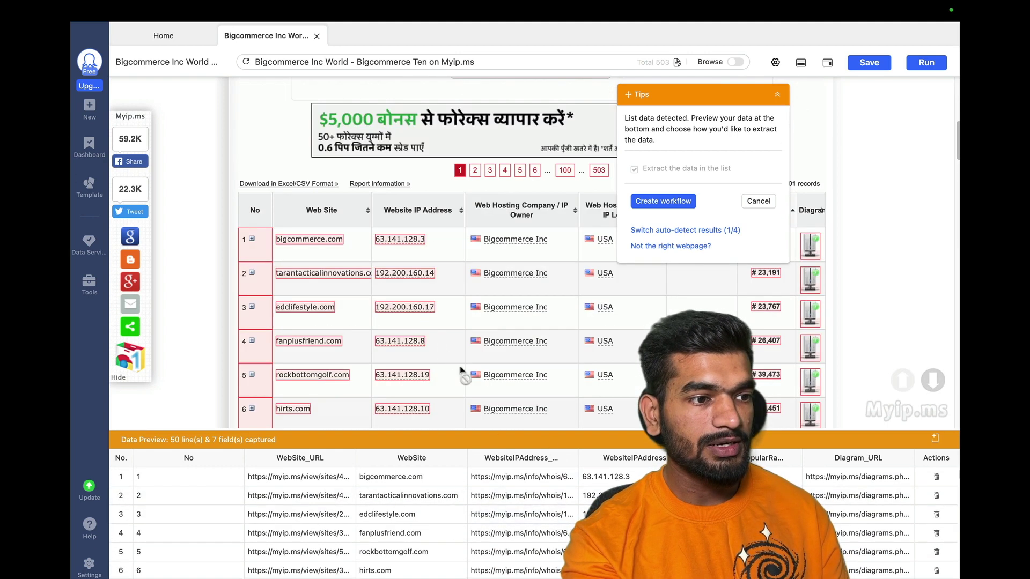
{"action": "scroll", "coordinate": [637, 478], "scroll_direction": "down", "scroll_amount": 1}
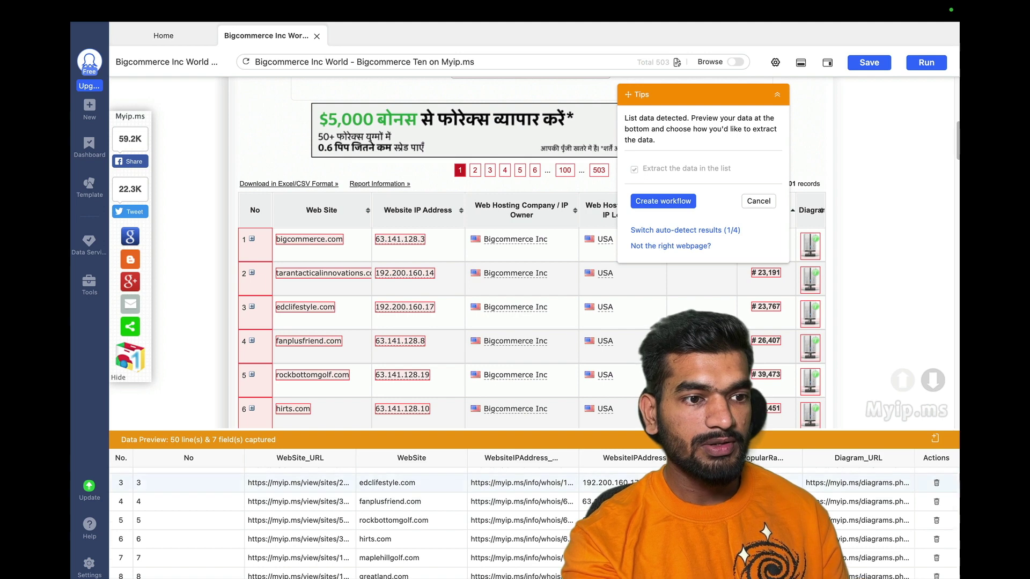
{"action": "scroll", "coordinate": [895, 497], "scroll_direction": "up", "scroll_amount": 2}
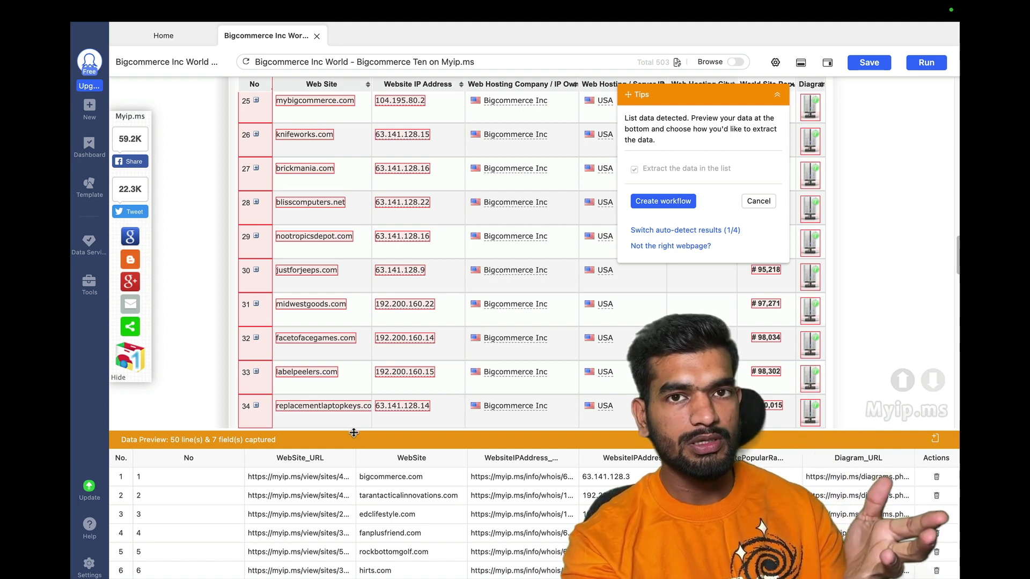
{"action": "left_click", "coordinate": [883, 69]}
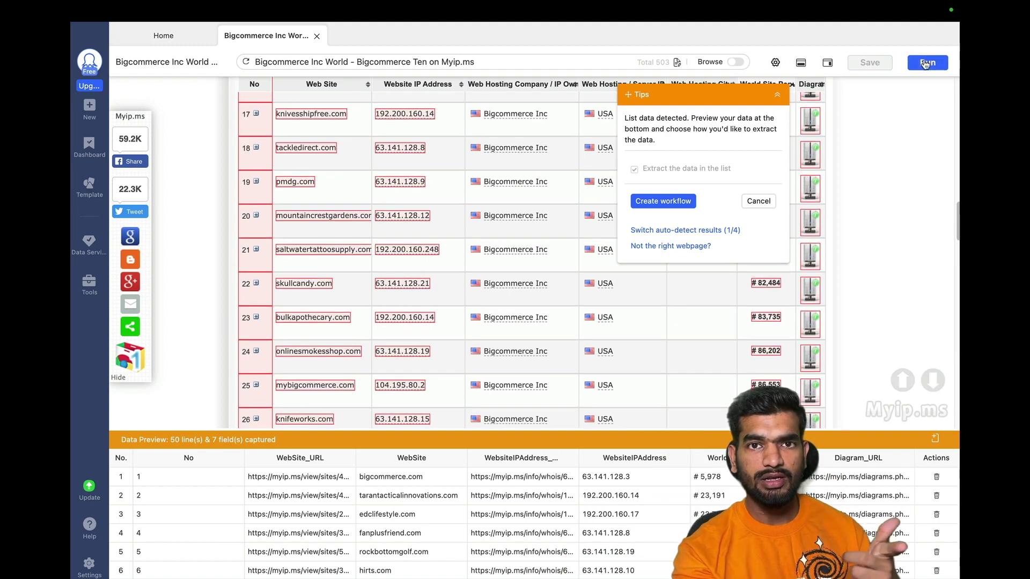
{"action": "left_click", "coordinate": [925, 63]}
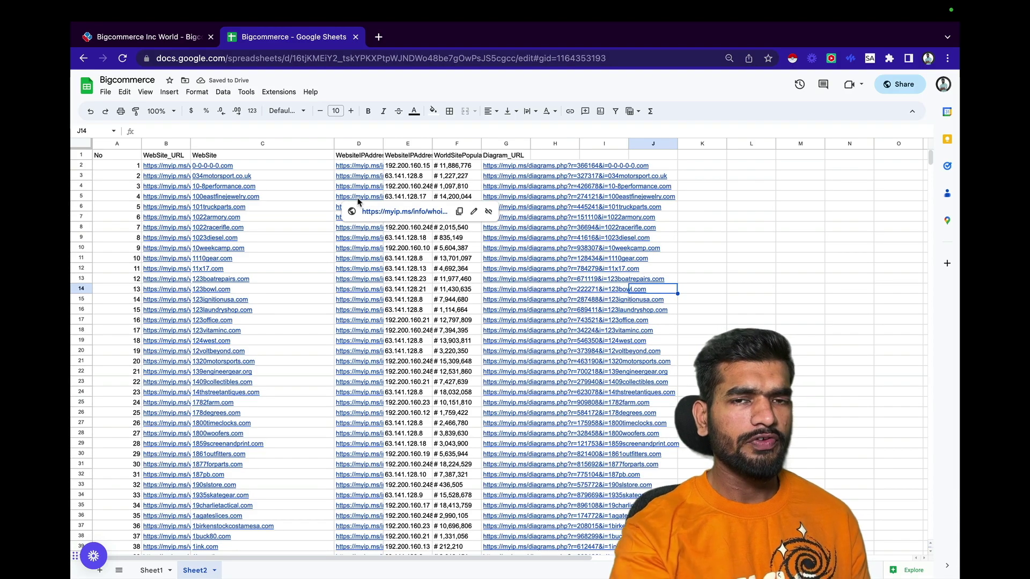
Copy the entire WebSite column of the scraped results in Sheet2 of the Bigcommerce Google Sheets file.
{"action": "left_click", "coordinate": [280, 289]}
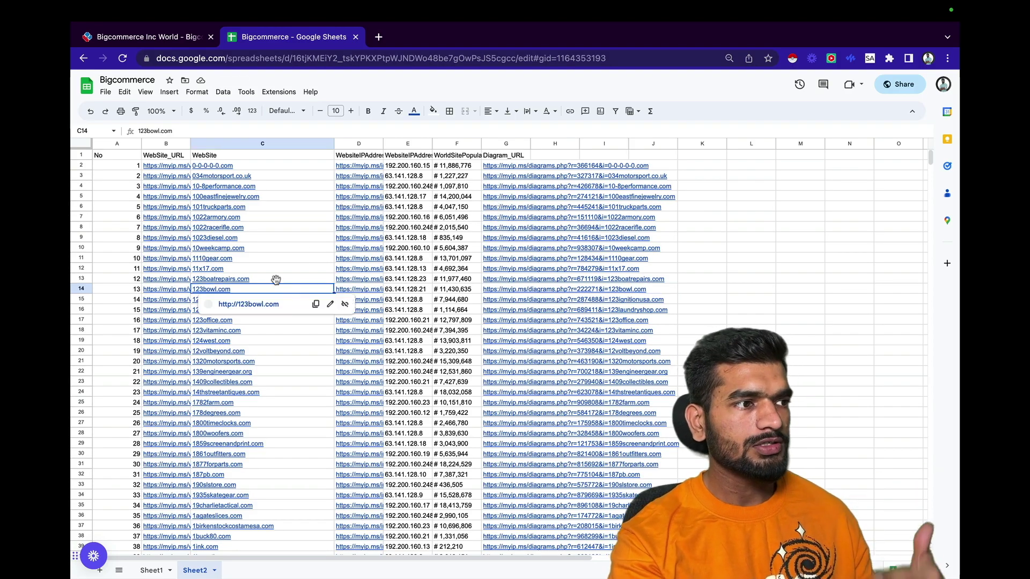
{"action": "left_click", "coordinate": [241, 144]}
{"action": "left_click", "coordinate": [359, 371]}
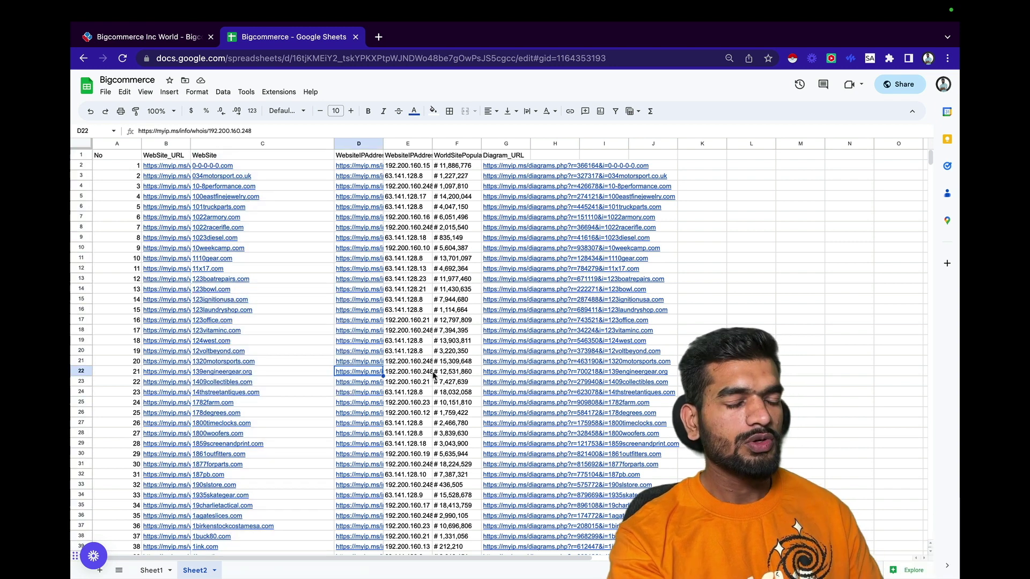
{"action": "left_click", "coordinate": [254, 144]}
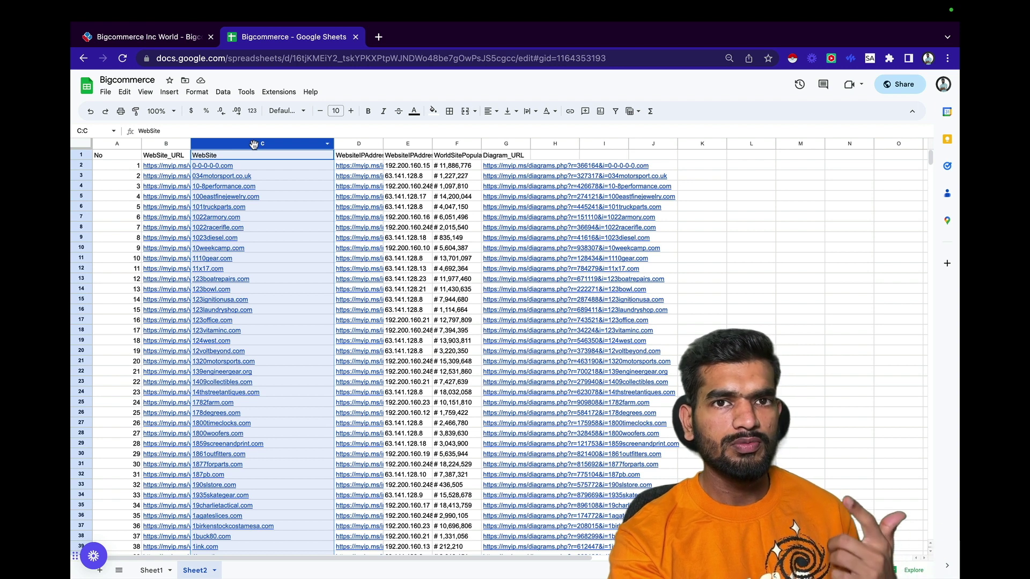
{"action": "key", "text": "super+c"}
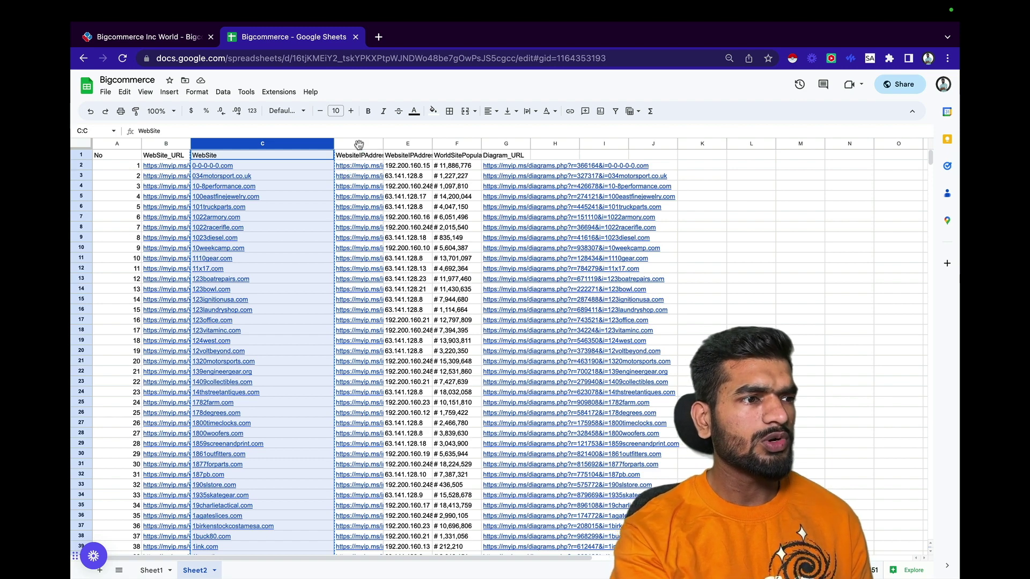
Delete the two website IP address columns, D and E, from Sheet2.
{"action": "left_click_drag", "start_coordinate": [358, 144], "coordinate": [421, 143]}
{"action": "right_click", "coordinate": [421, 143]}
{"action": "left_click", "coordinate": [464, 275]}
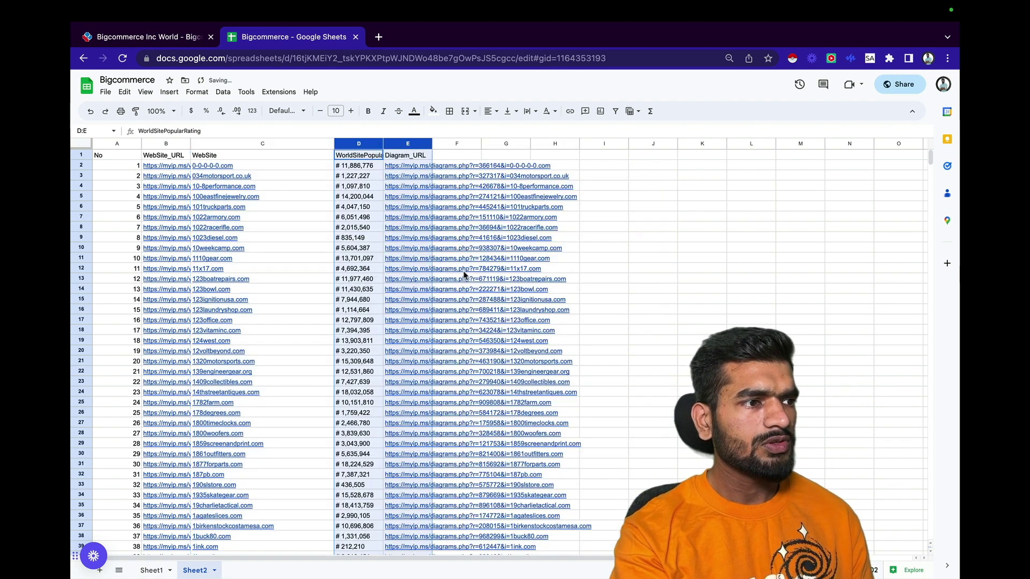
{"action": "left_click", "coordinate": [434, 176]}
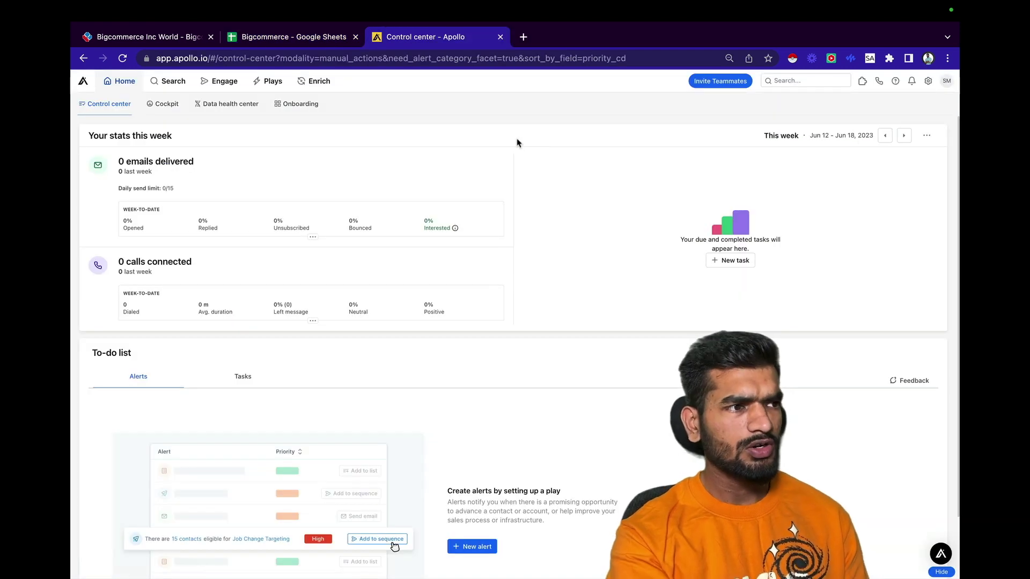
Open the people search in Apollo, and select the WebSite column A in Sheet2 of the Bigcommerce Google Sheets file to copy it.
{"action": "mouse_move", "coordinate": [170, 84]}
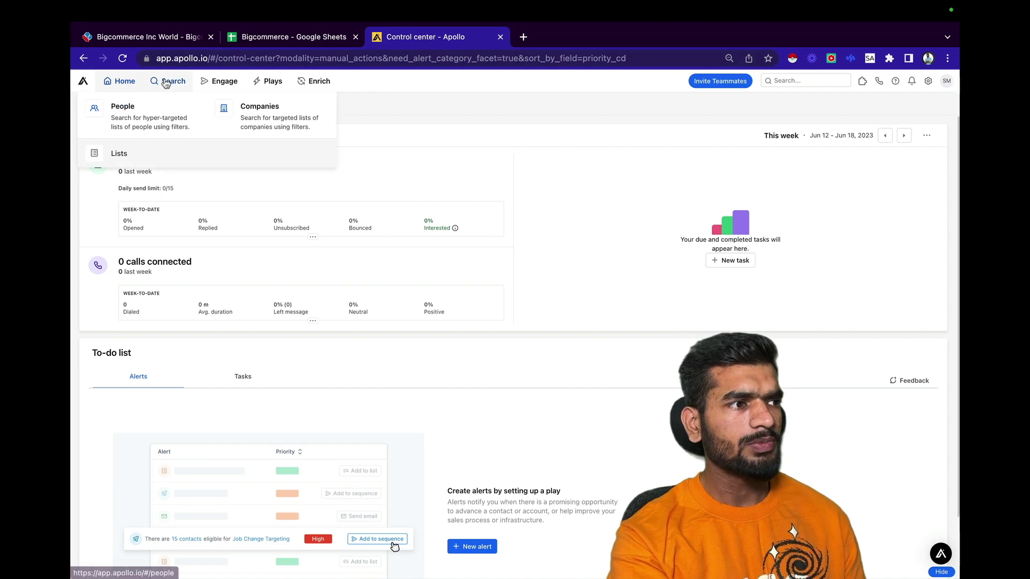
{"action": "left_click", "coordinate": [166, 127]}
{"action": "left_click", "coordinate": [284, 36]}
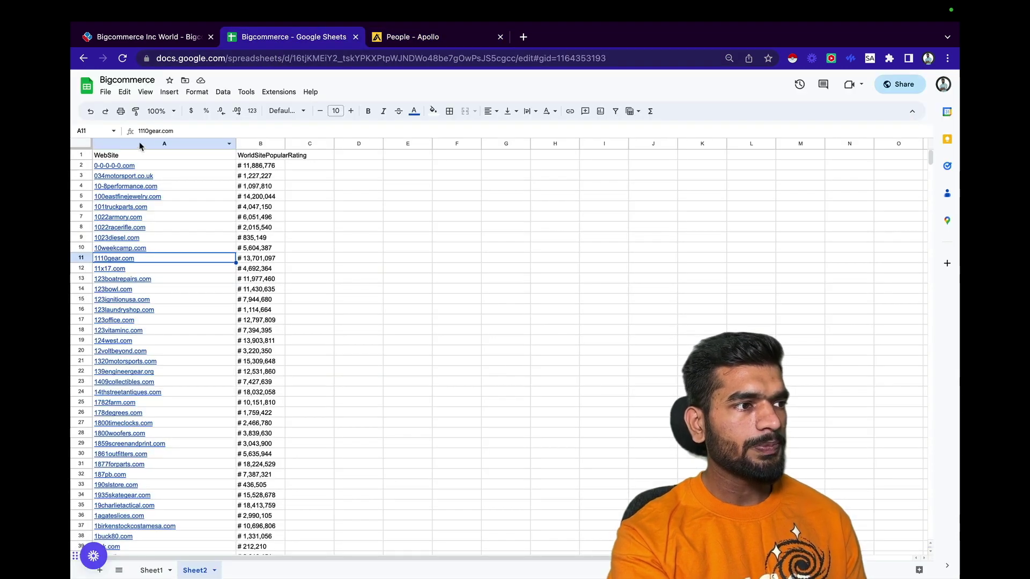
{"action": "left_click", "coordinate": [139, 146]}
{"action": "key", "text": "ctrl+Tab"}
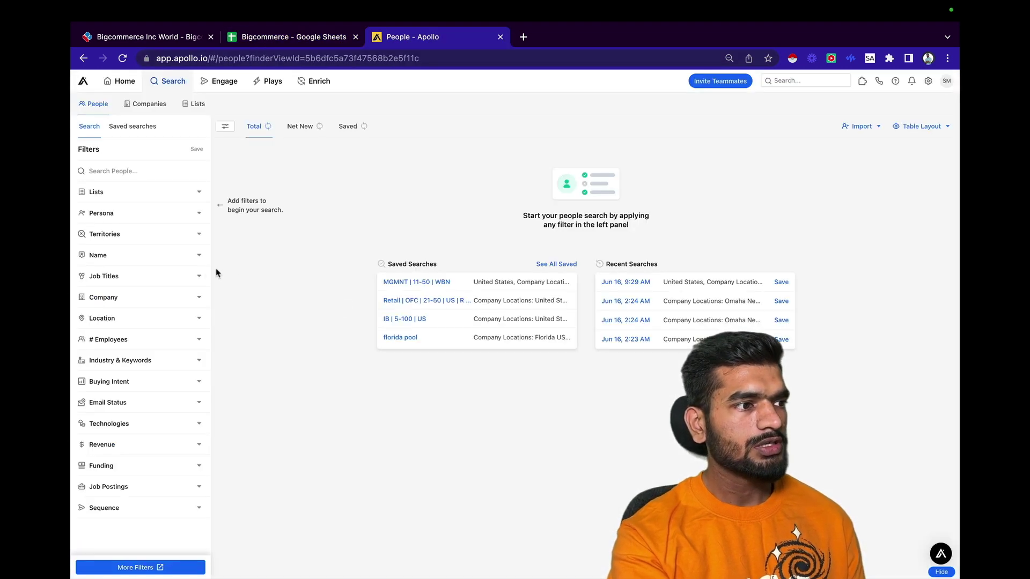
Paste the copied websites into the Company filter's list of companies to include, then save and run the search.
{"action": "left_click", "coordinate": [181, 297]}
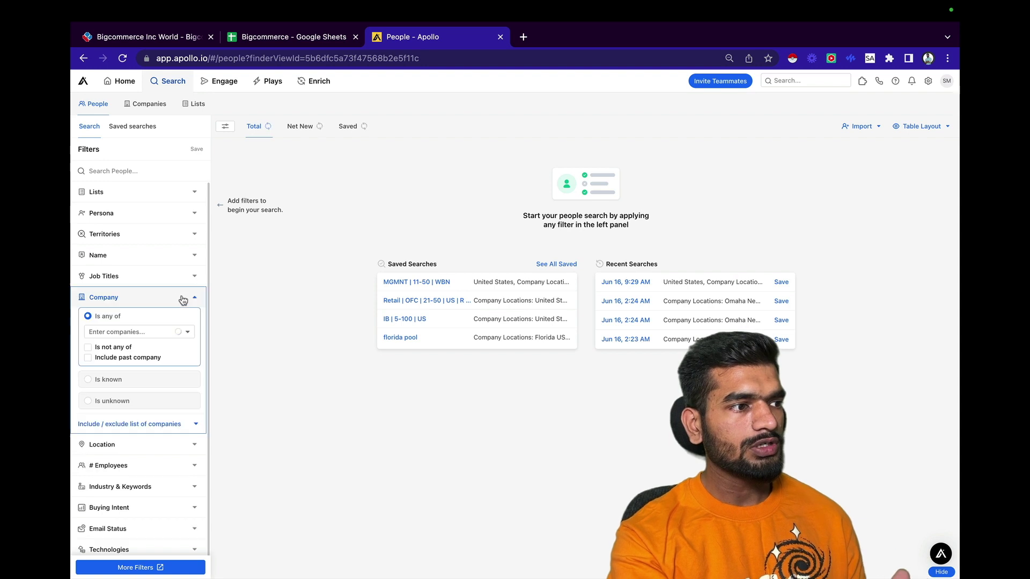
{"action": "left_click", "coordinate": [176, 422]}
{"action": "scroll", "coordinate": [177, 405], "scroll_direction": "down", "scroll_amount": 2}
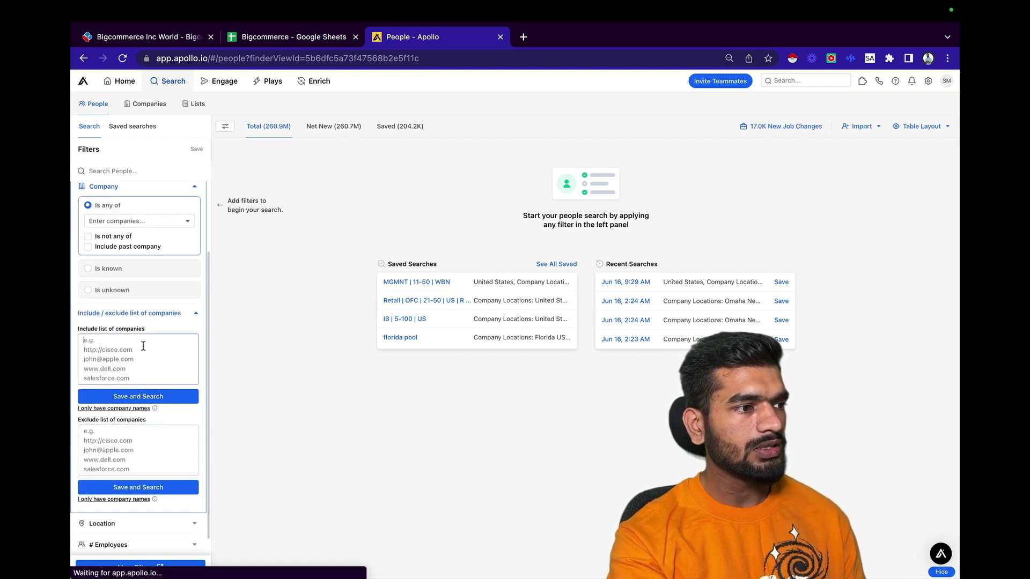
{"action": "key", "text": "super+v"}
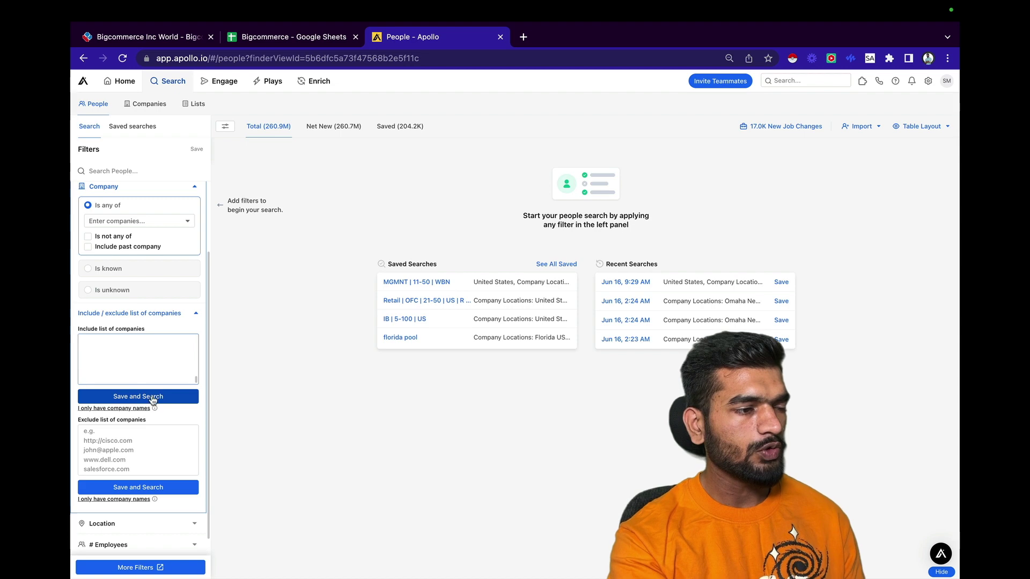
{"action": "left_click", "coordinate": [153, 397]}
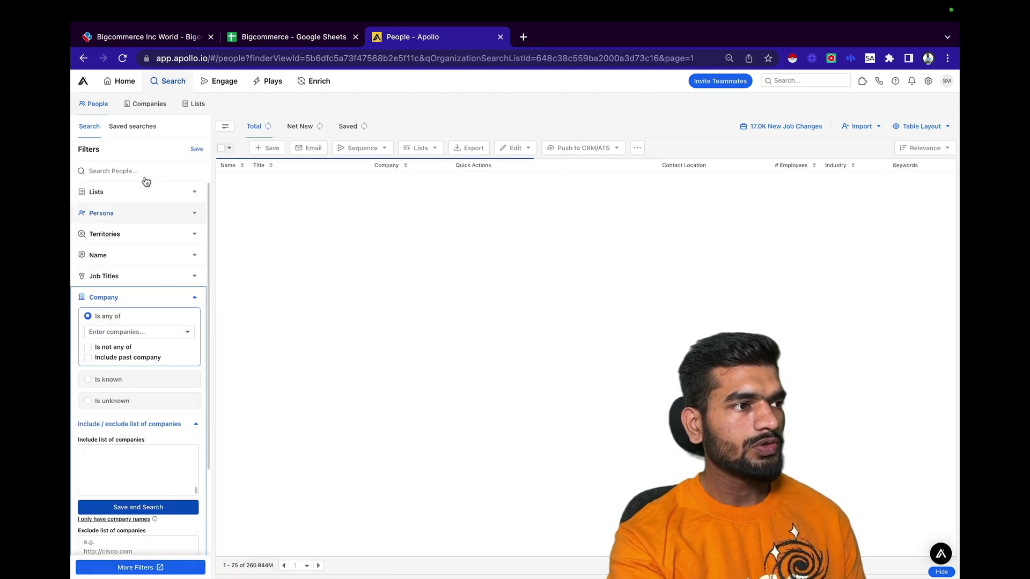
Examine the matching companies, return to the people results and look over the available filters.
{"action": "left_click", "coordinate": [138, 104]}
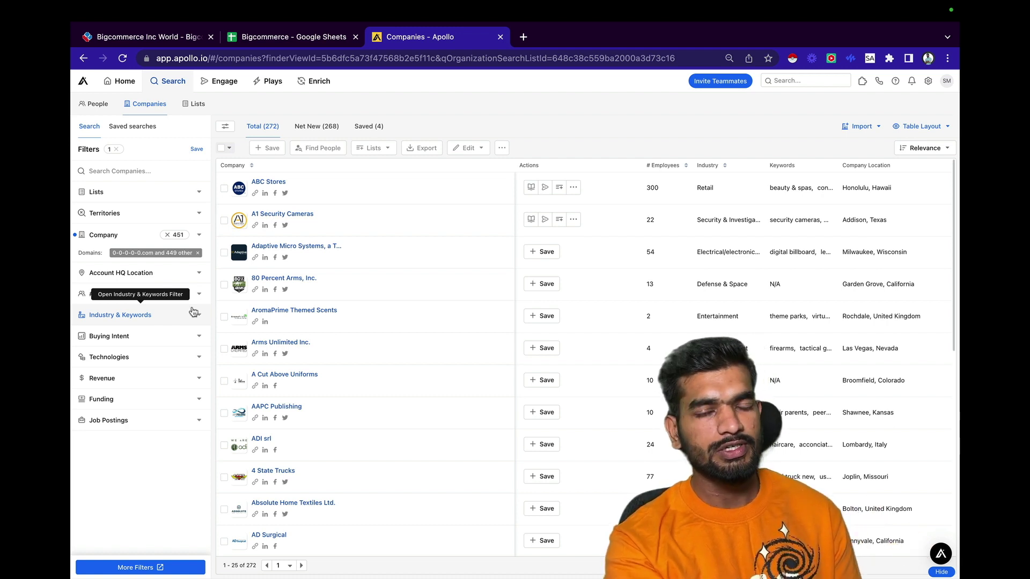
{"action": "scroll", "coordinate": [375, 376], "scroll_direction": "down", "scroll_amount": 5}
{"action": "scroll", "coordinate": [394, 383], "scroll_direction": "up", "scroll_amount": 5}
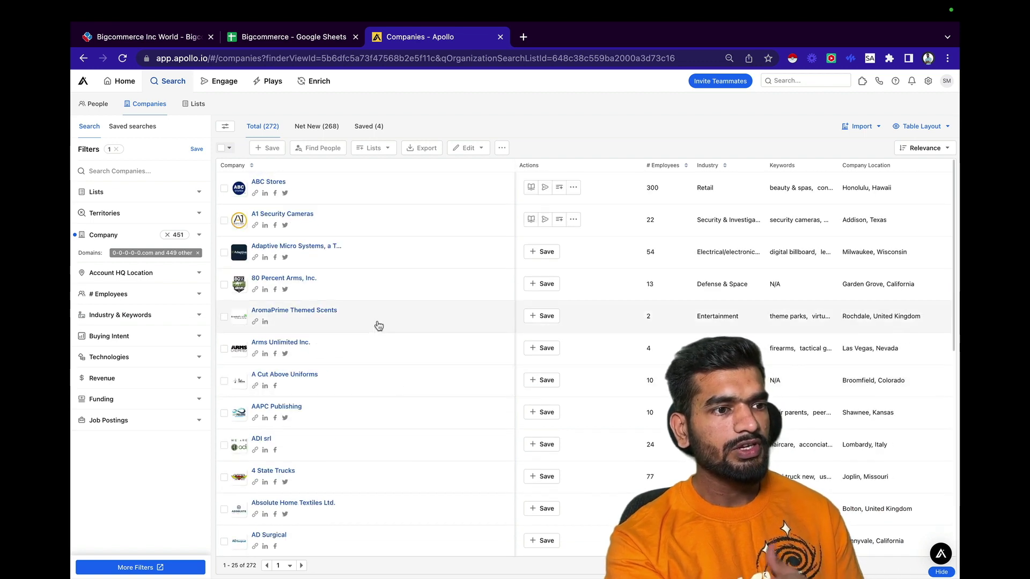
{"action": "left_click", "coordinate": [98, 105]}
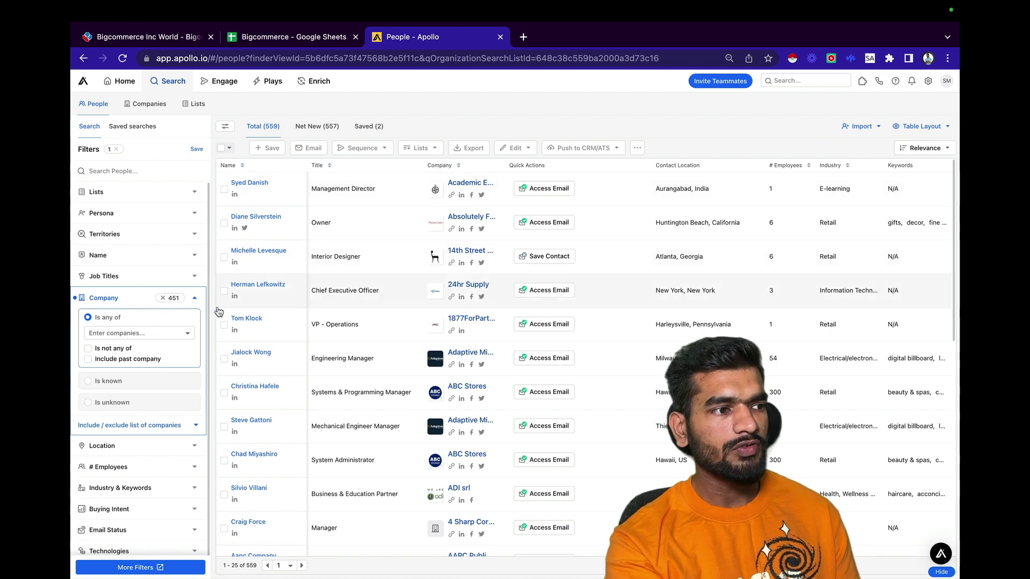
{"action": "left_click", "coordinate": [194, 298]}
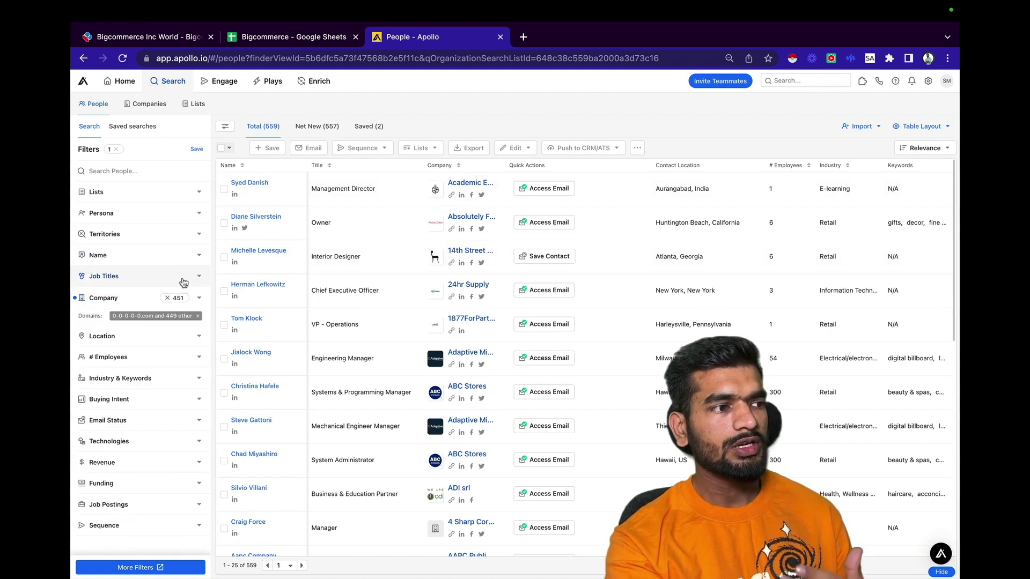
{"action": "left_click", "coordinate": [184, 278]}
{"action": "left_click", "coordinate": [184, 278]}
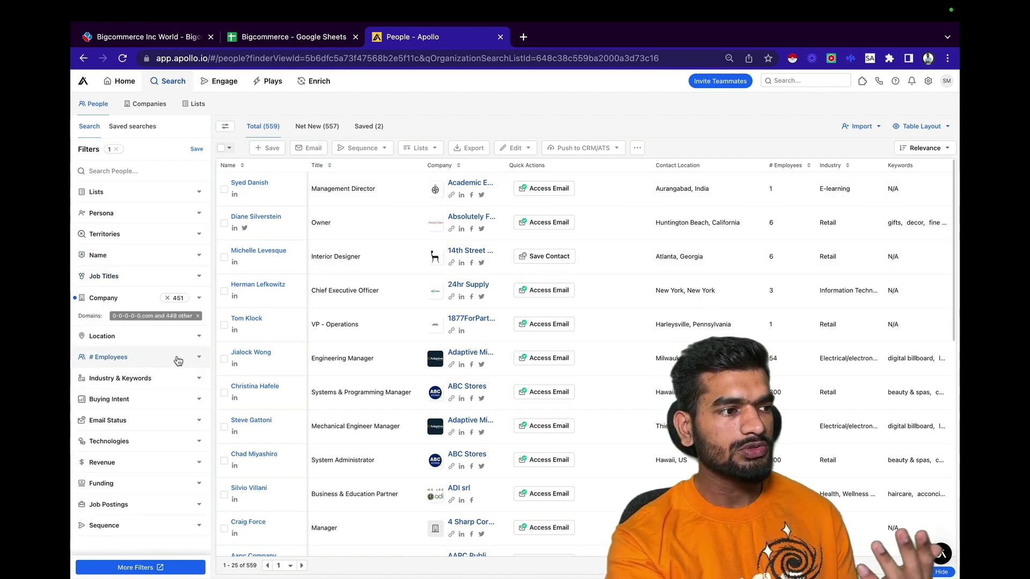
{"action": "left_click", "coordinate": [162, 381]}
{"action": "type", "text": "APP"}
{"action": "left_click", "coordinate": [170, 416]}
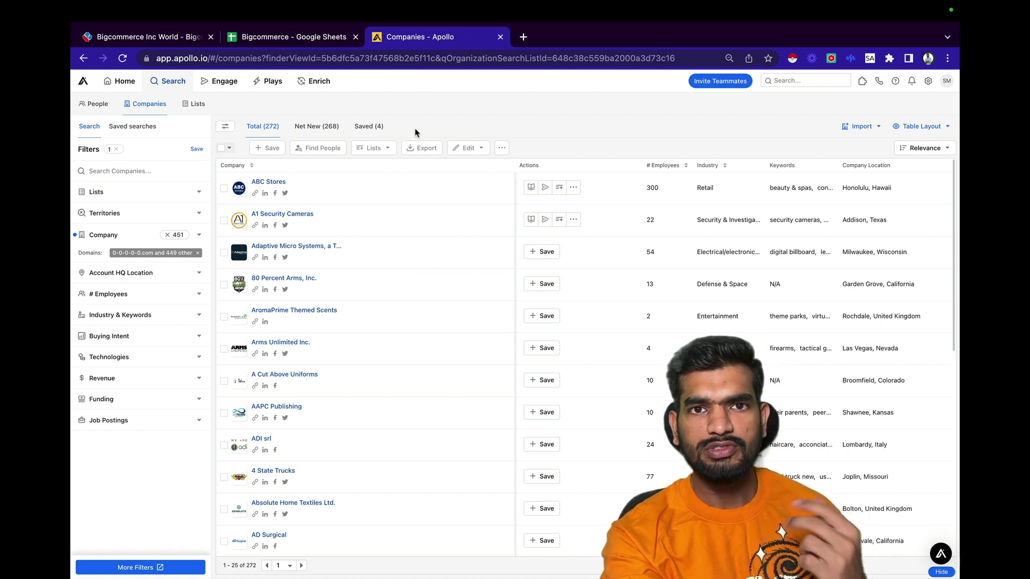
Filter the company results by the Account HQ Location United States.
{"action": "left_click", "coordinate": [198, 282]}
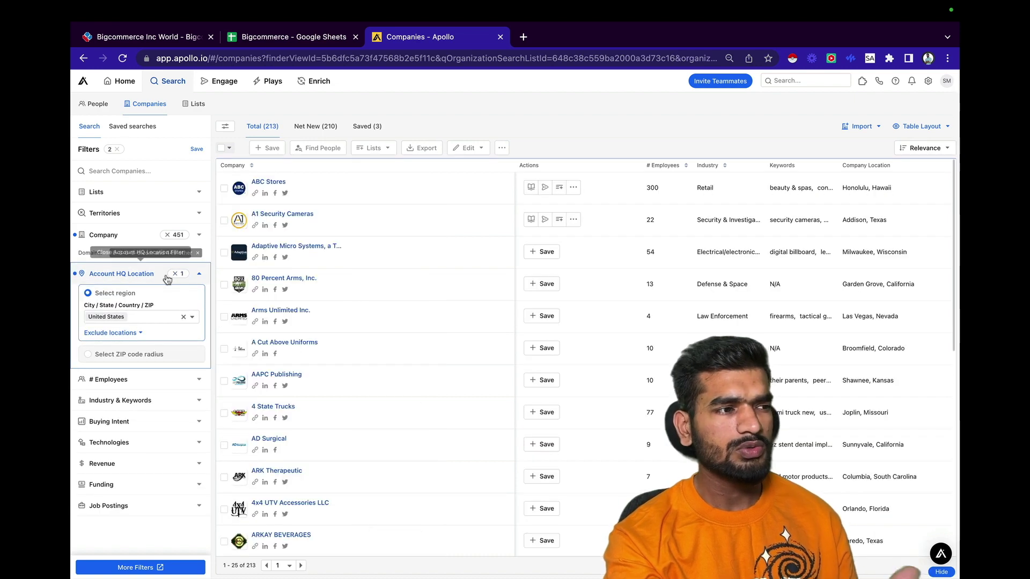
{"action": "left_click", "coordinate": [149, 277]}
Include the company keywords BEAUTY, fashion and apparel, with social media descriptions and SEO descriptions added to the keyword search.
{"action": "left_click", "coordinate": [122, 332]}
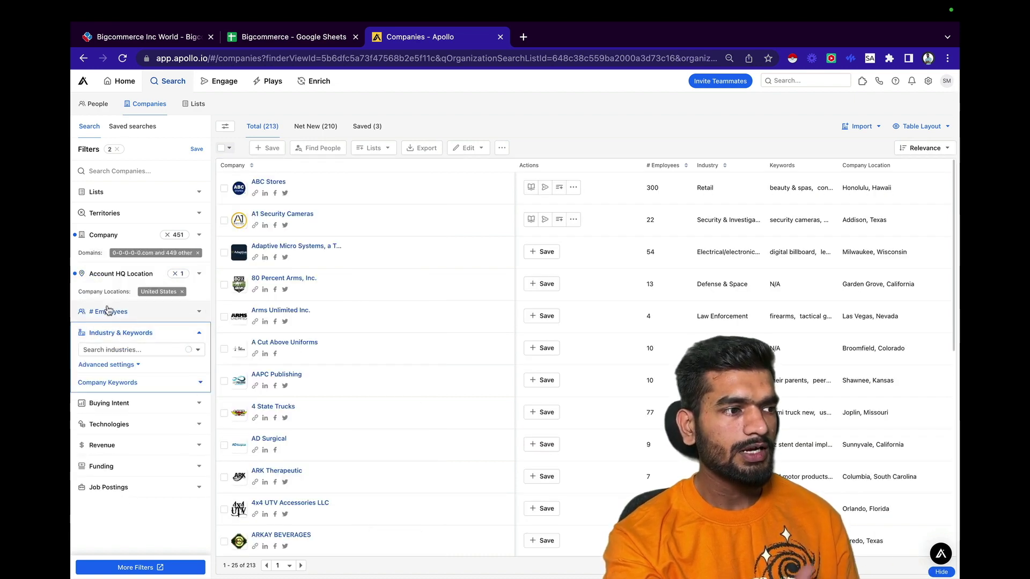
{"action": "left_click", "coordinate": [126, 384]}
{"action": "left_click", "coordinate": [99, 440]}
{"action": "scroll", "coordinate": [103, 472], "scroll_direction": "down", "scroll_amount": 1}
{"action": "left_click", "coordinate": [89, 486]}
{"action": "left_click", "coordinate": [89, 501]}
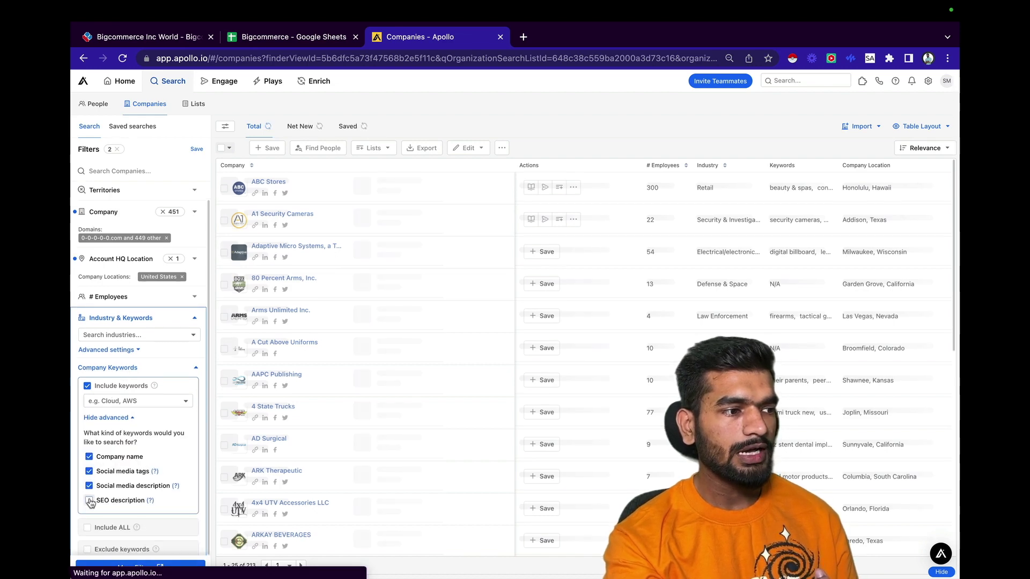
{"action": "left_click", "coordinate": [115, 401]}
{"action": "type", "text": "BEAUTY, fashion, apparel"}
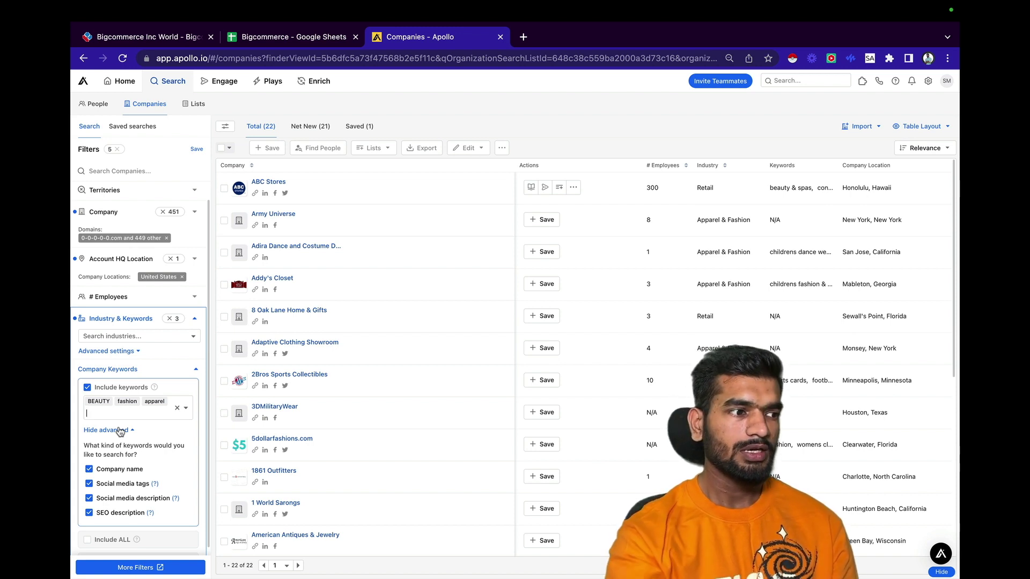
Show the people at the filtered companies and open the bulk selection options for the results.
{"action": "left_click", "coordinate": [195, 319]}
{"action": "left_click", "coordinate": [93, 104]}
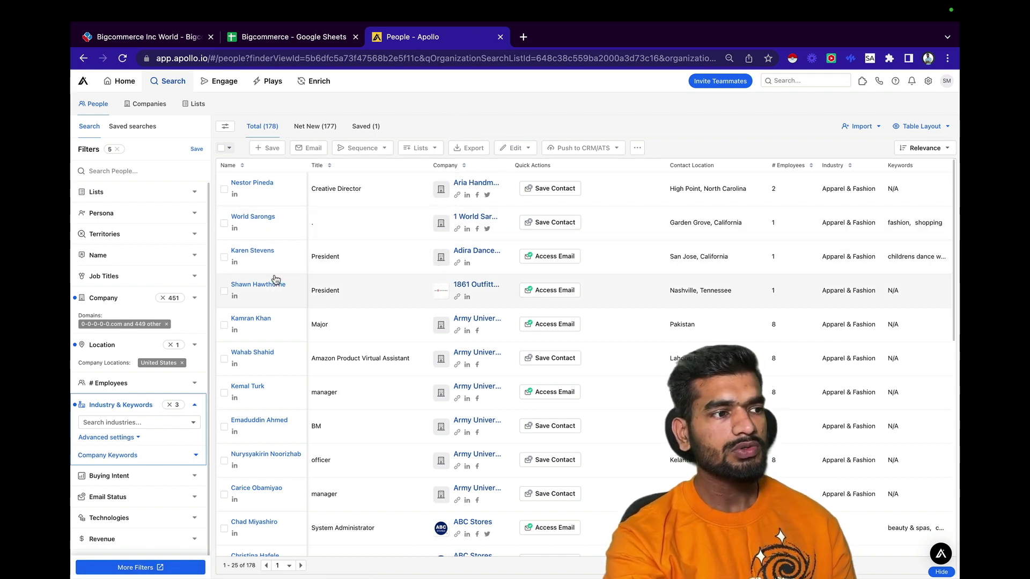
{"action": "left_click", "coordinate": [229, 148]}
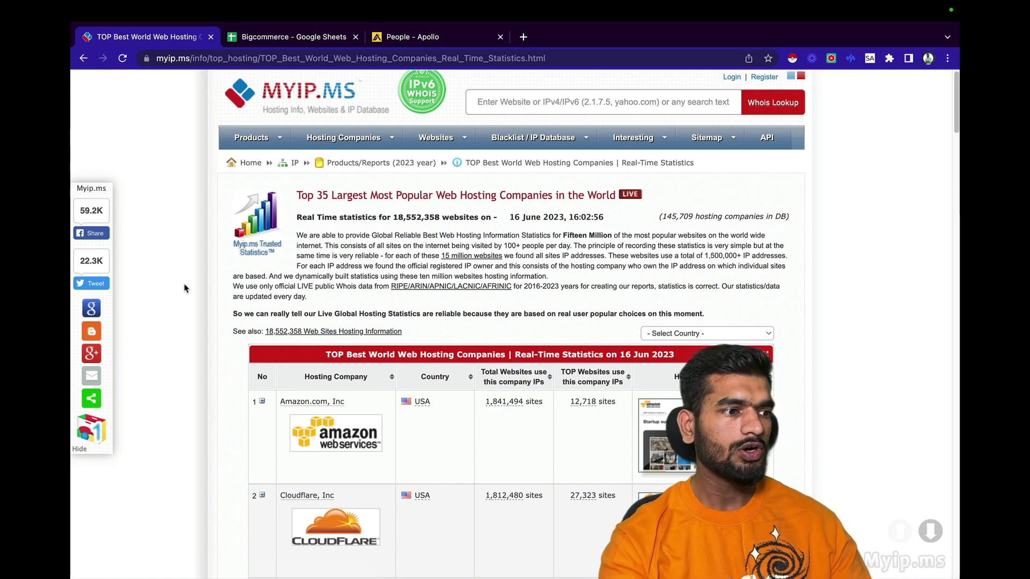
Switch to the Myip.ms list of top web hosting companies and open the websites hosted by Shopify, Inc.
{"action": "scroll", "coordinate": [184, 288], "scroll_direction": "down", "scroll_amount": 5}
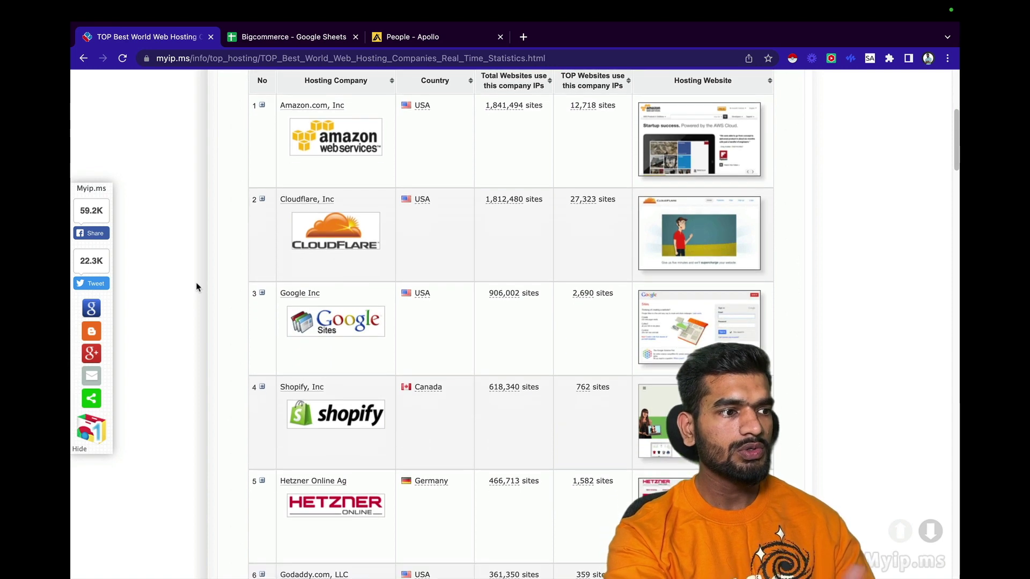
{"action": "left_click", "coordinate": [506, 392]}
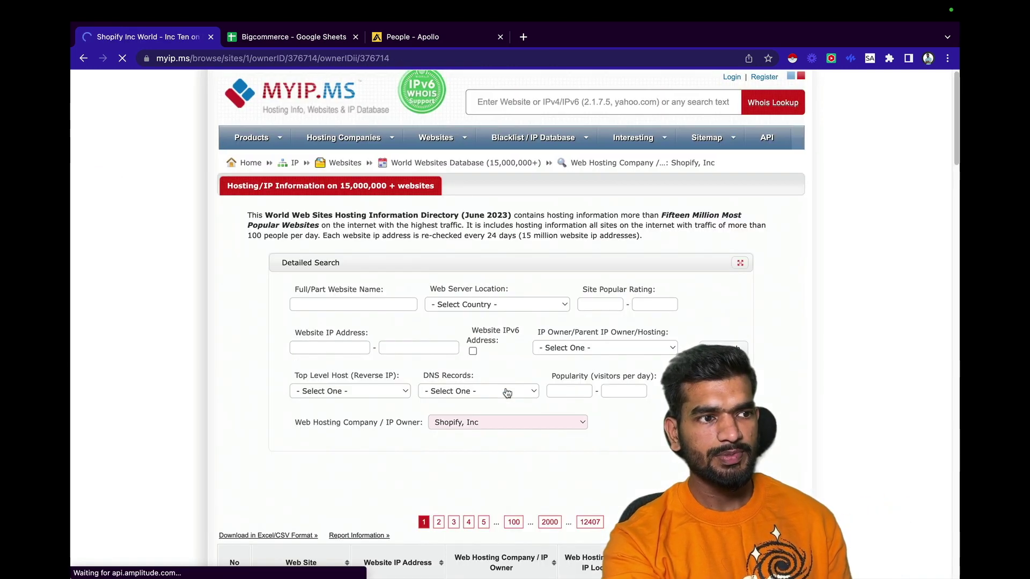
{"action": "scroll", "coordinate": [507, 376], "scroll_direction": "down", "scroll_amount": 4}
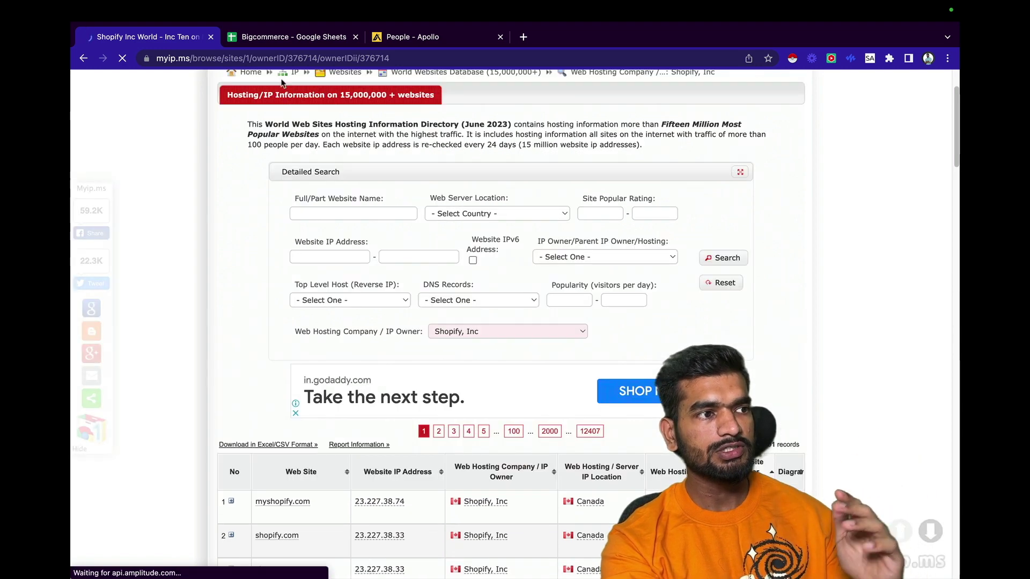